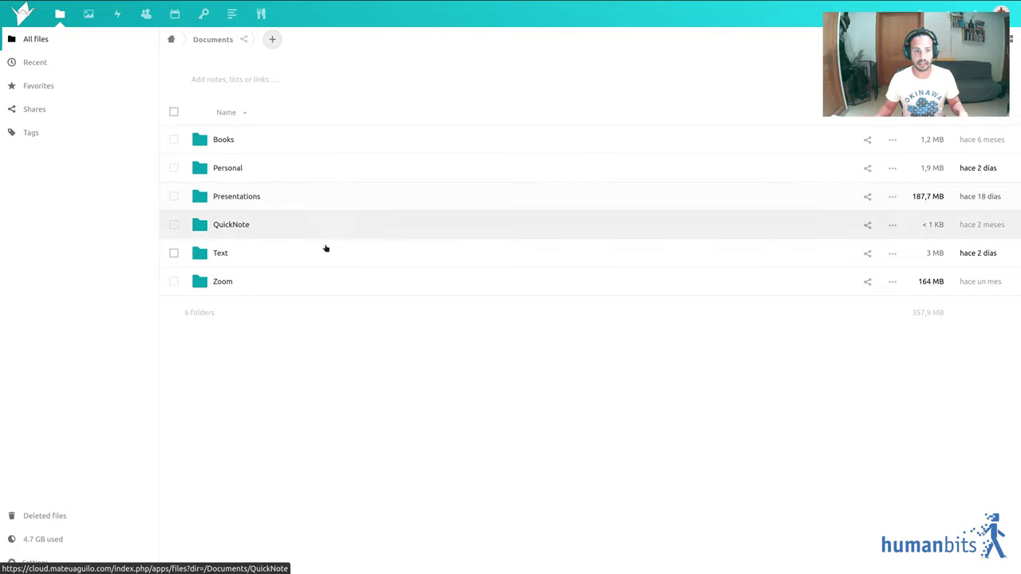
- Open the document "[GSoC 2016_ Social API] Week 1_ Finishing the conf.odt" from the Text folder
click(221, 253)
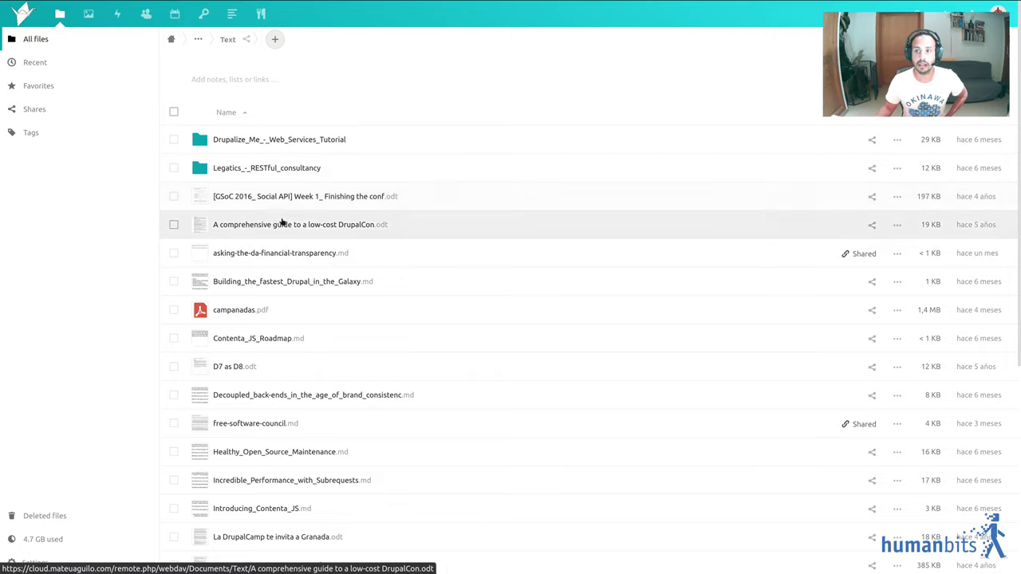
click(398, 196)
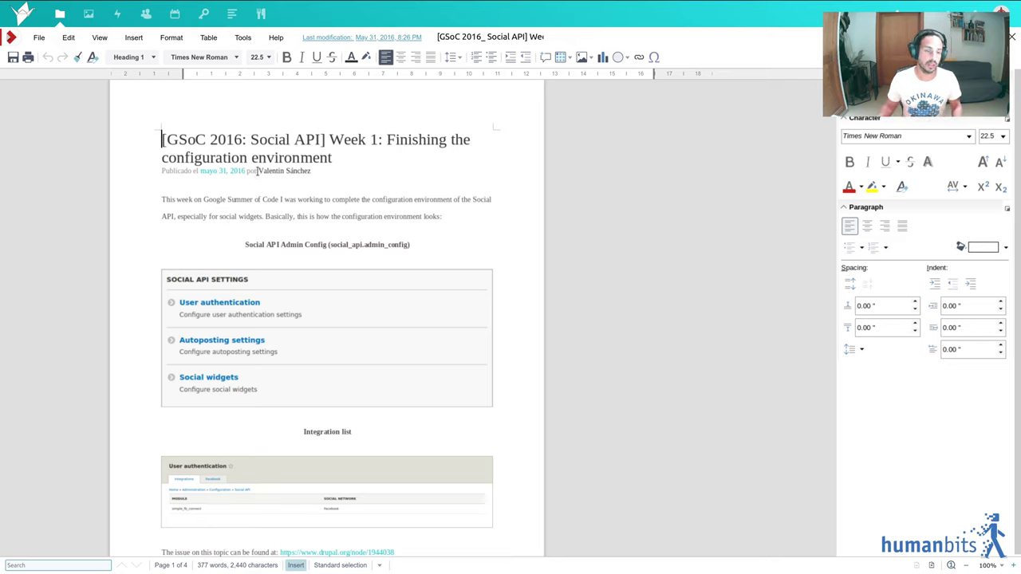
- Look through the document's text and images as far as the review comment on page 2, and close it
click(379, 183)
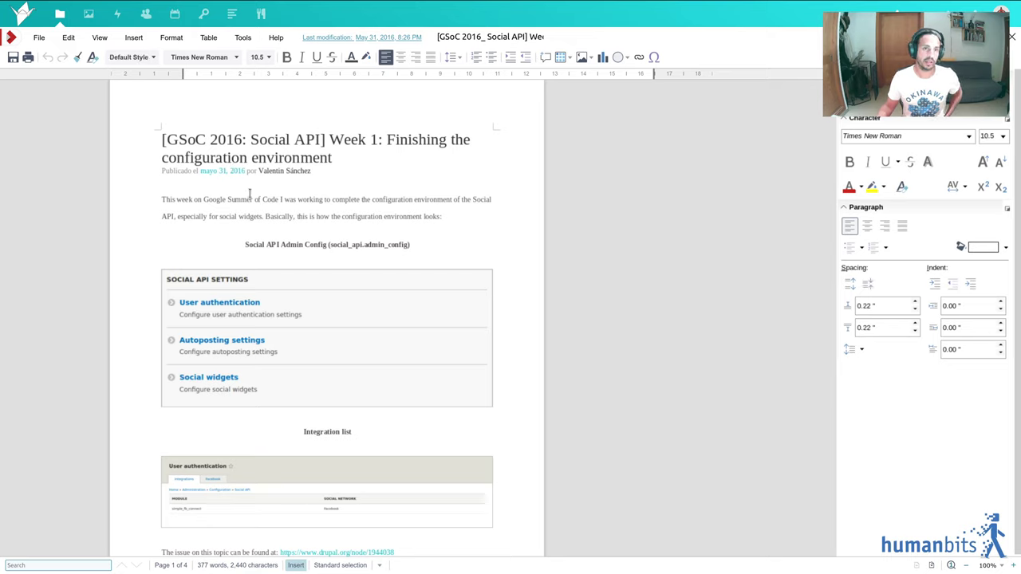
click(276, 180)
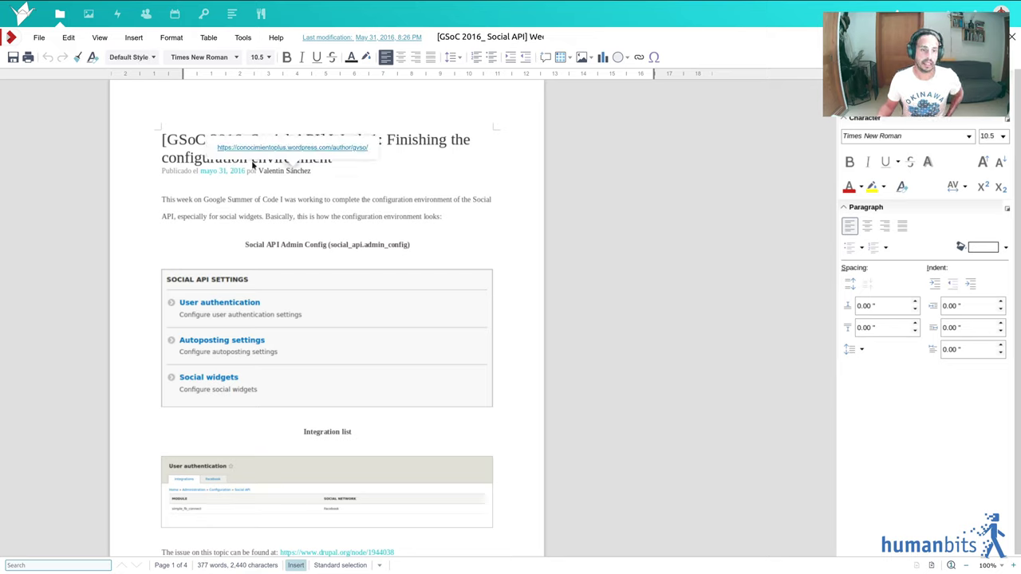
click(275, 244)
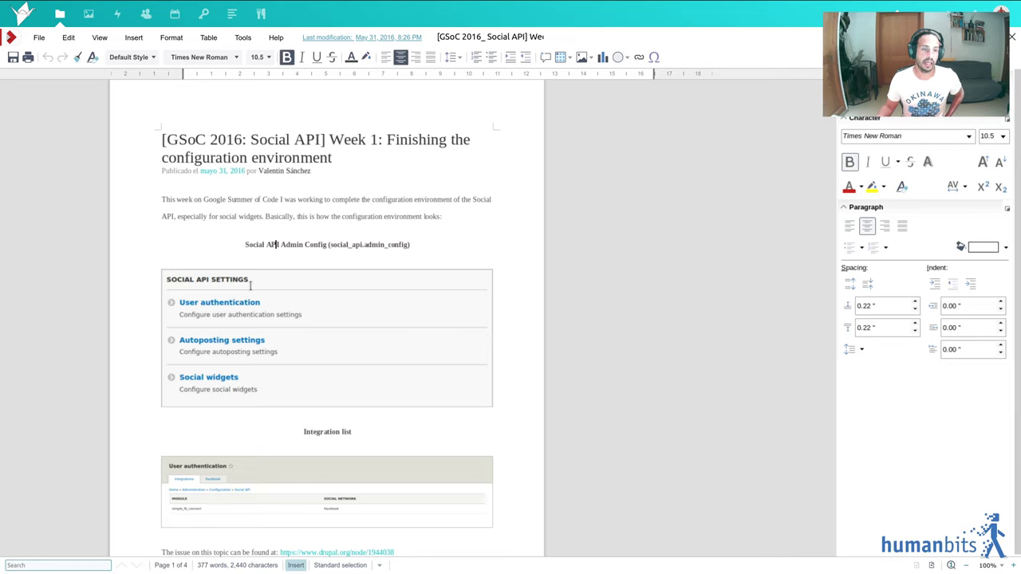
click(443, 322)
scroll(481, 242, down, 5)
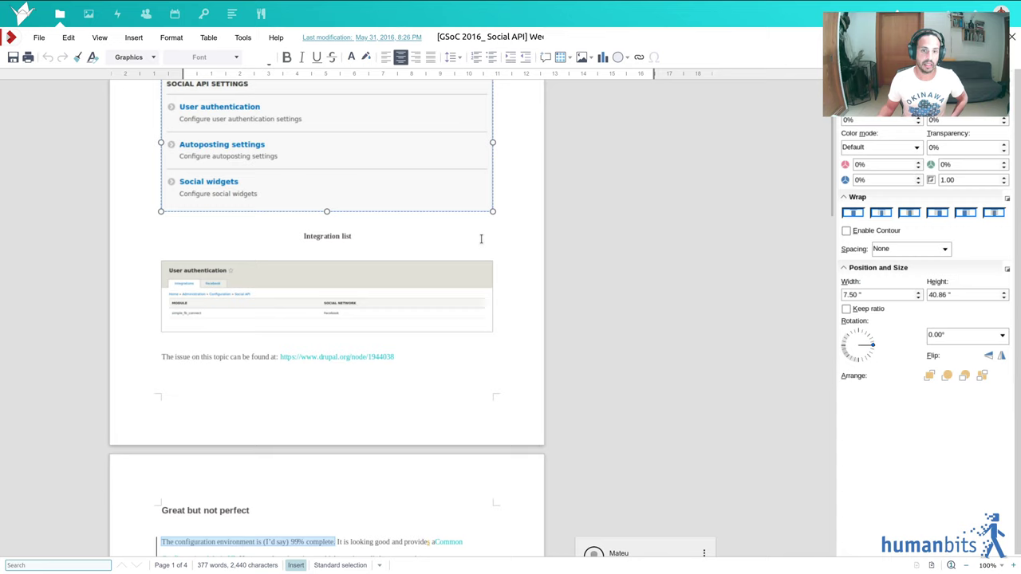
scroll(481, 240, down, 4)
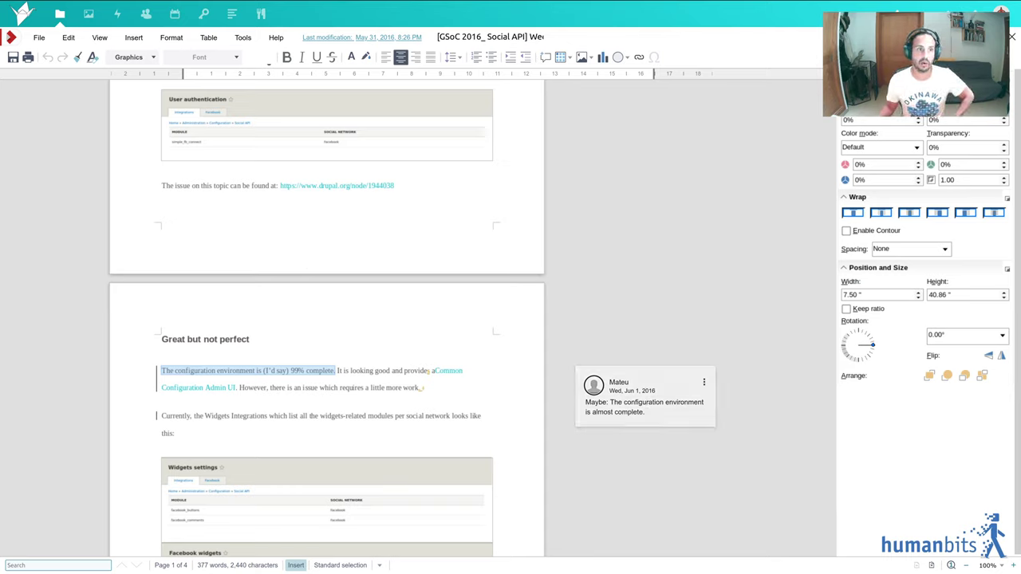
click(1013, 37)
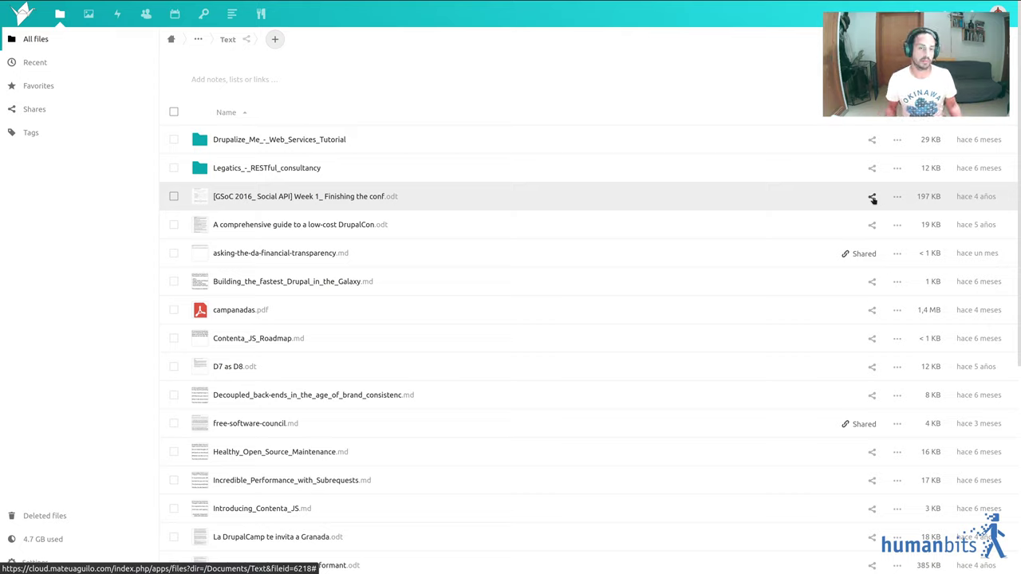
- Reopen the GSoC 2016 Social API document and hide the formatting sidebar
click(360, 197)
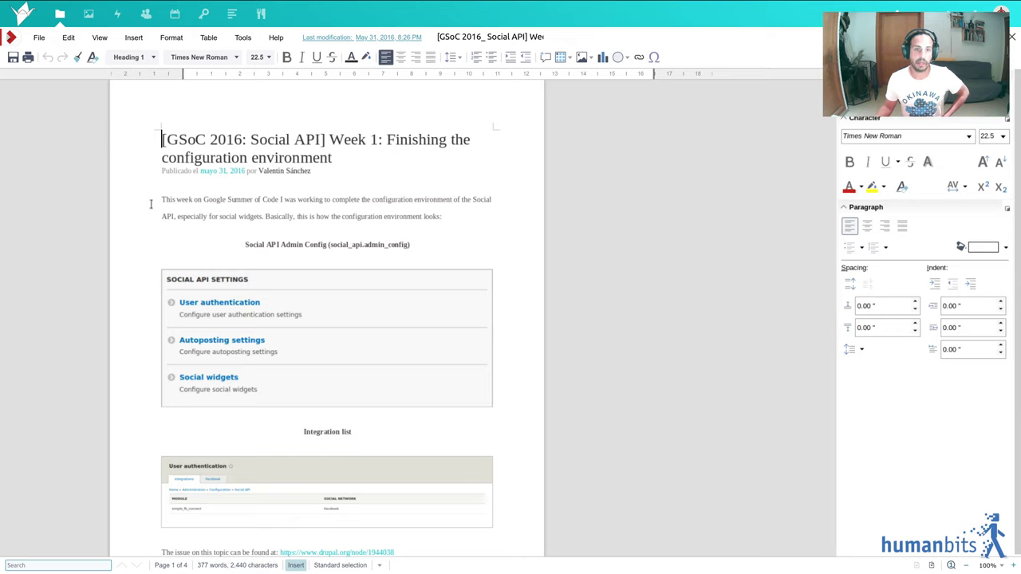
click(231, 201)
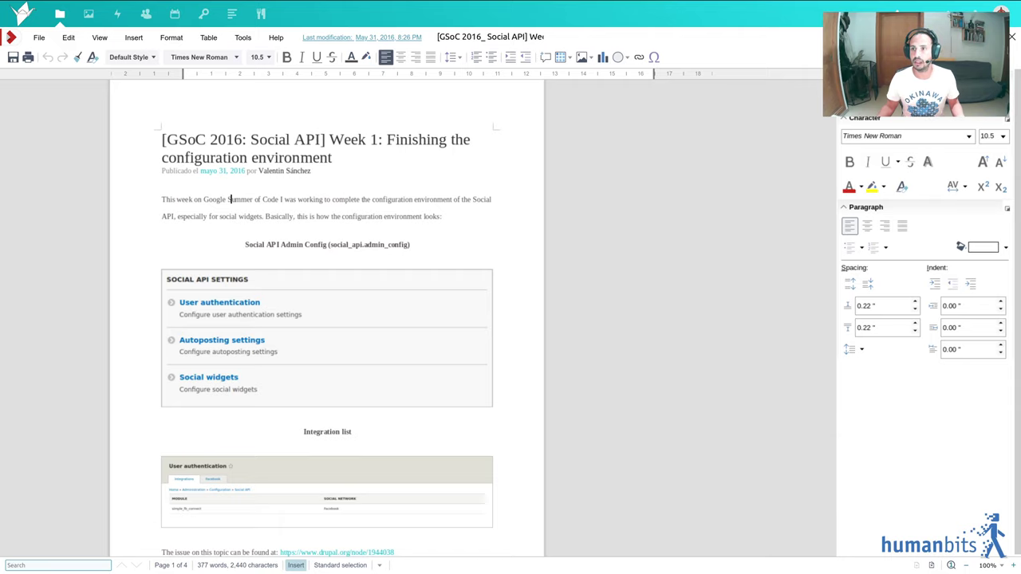
click(1007, 76)
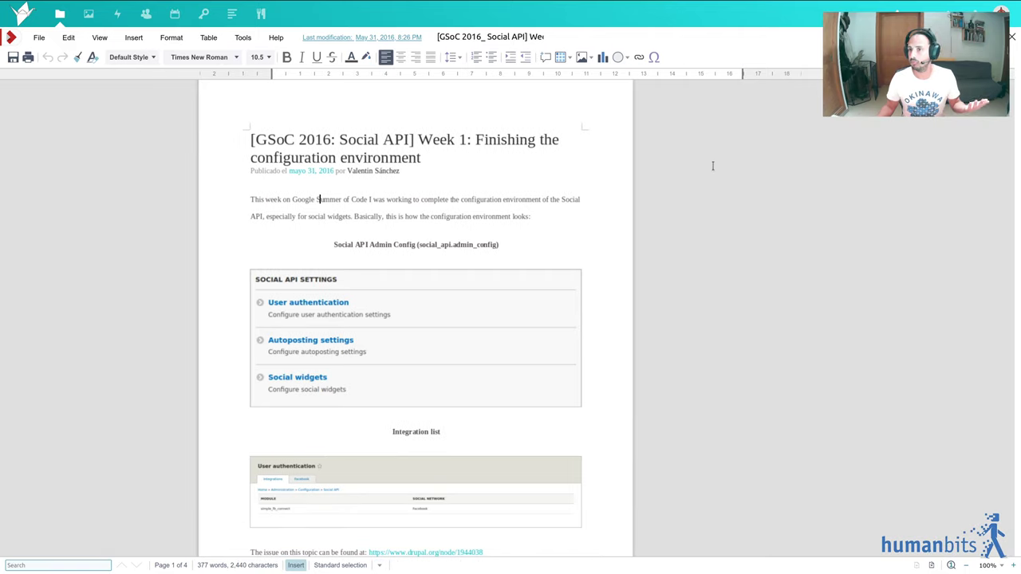
click(565, 58)
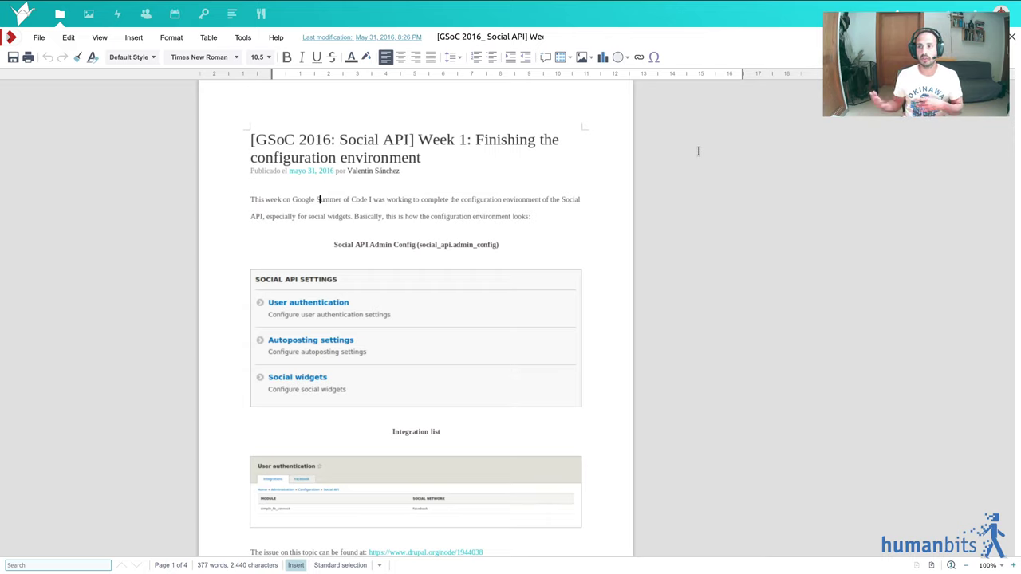
- View the Collabora Online Development Edition web page briefly and return to the open document
mouse_move(426, 5)
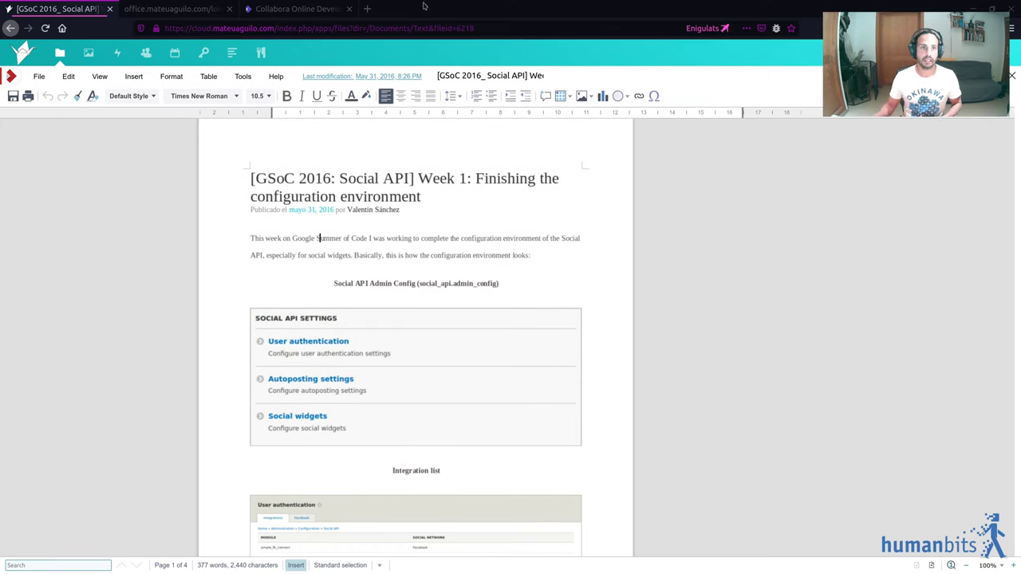
click(290, 10)
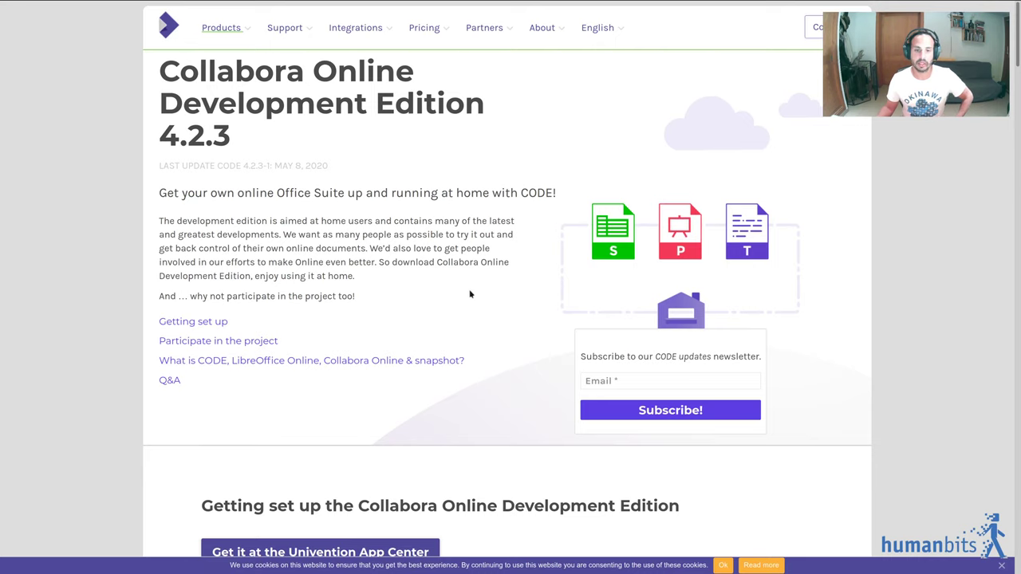
mouse_move(335, 4)
click(83, 13)
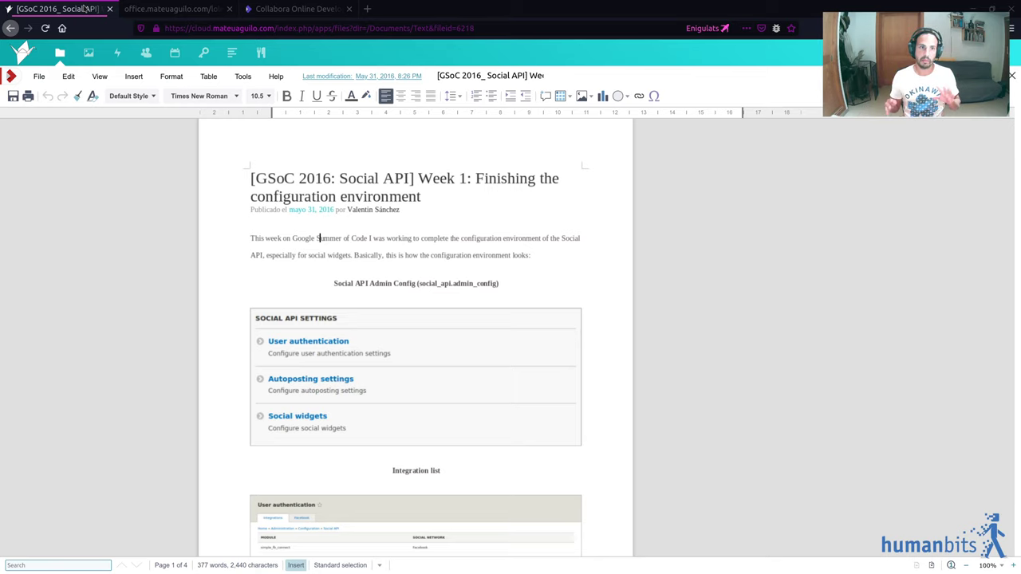
key(F11)
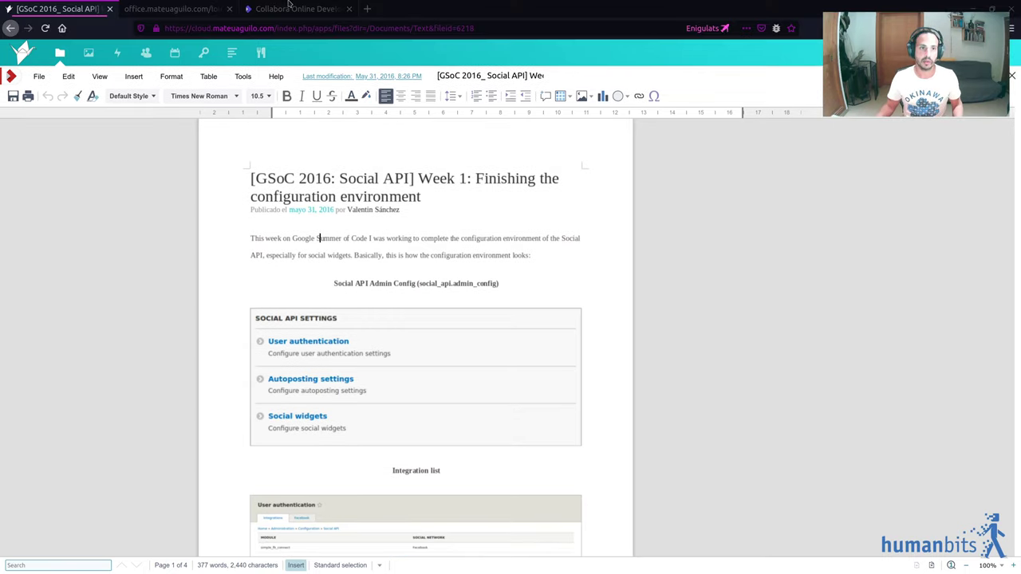
- Go to the Collabora Online Development Edition page, dismiss its cookie notice, and open the instructions for Linux x86-64 packages
click(299, 8)
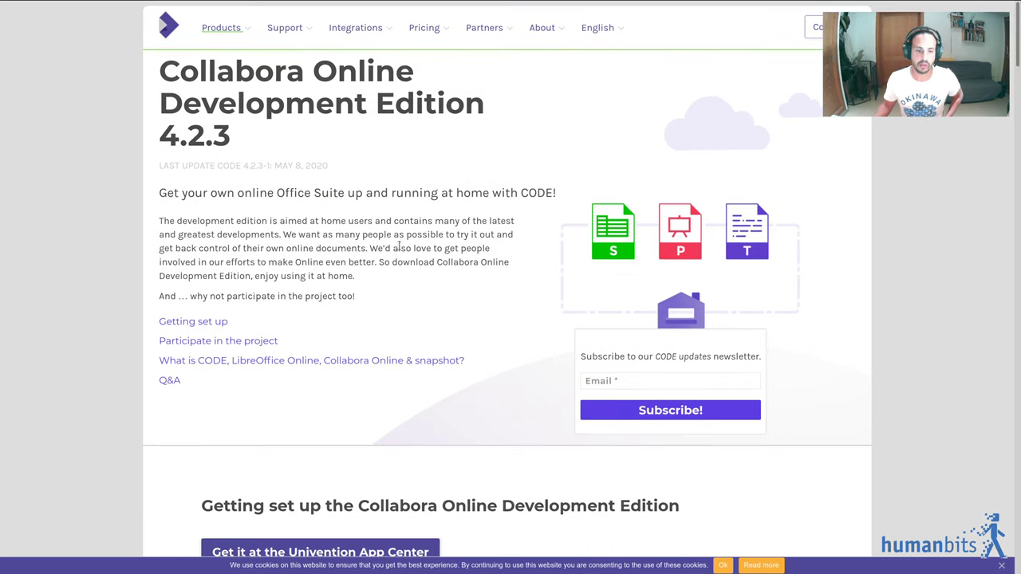
click(1001, 565)
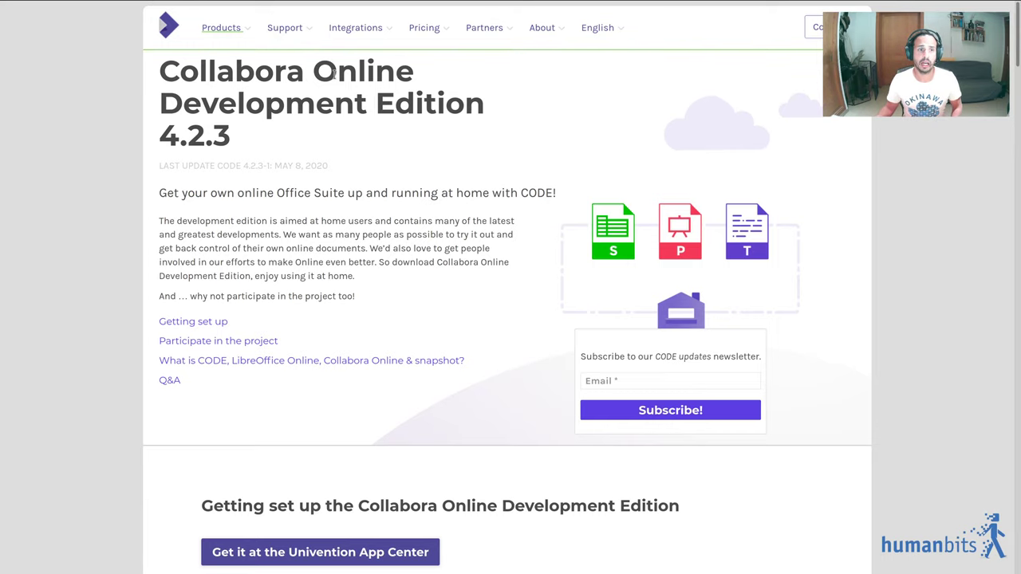
scroll(397, 316, down, 2)
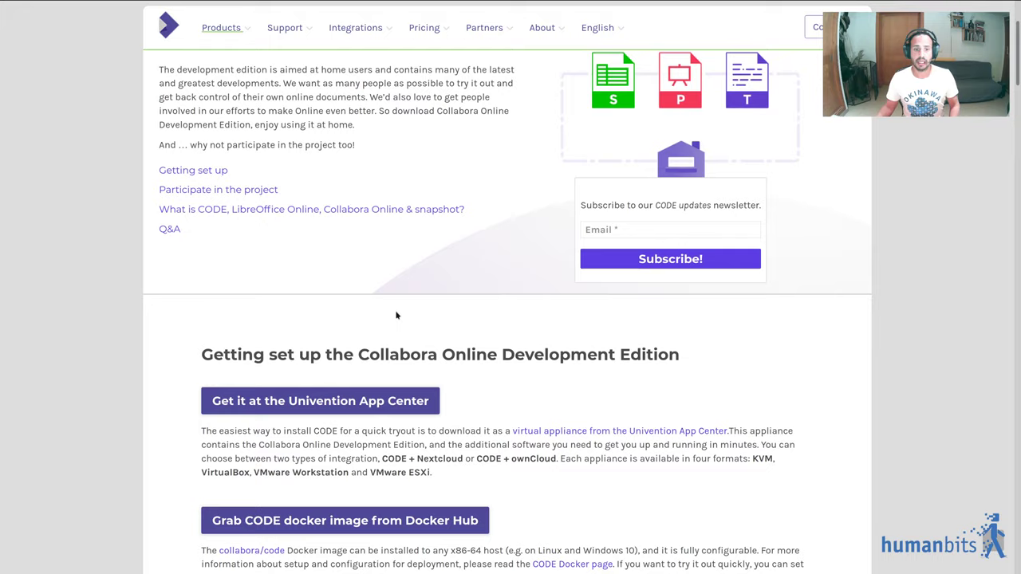
scroll(395, 315, down, 3)
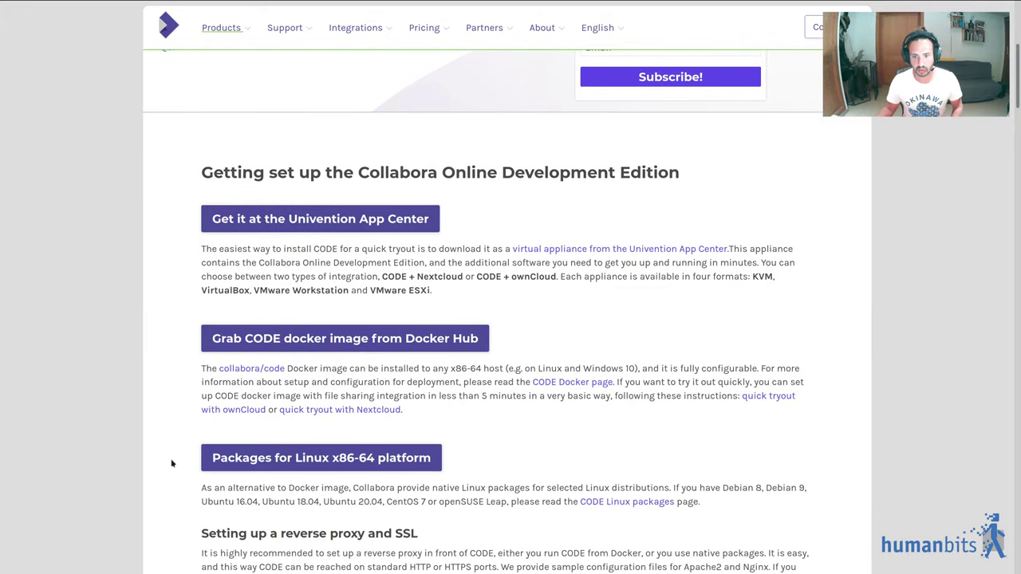
click(319, 458)
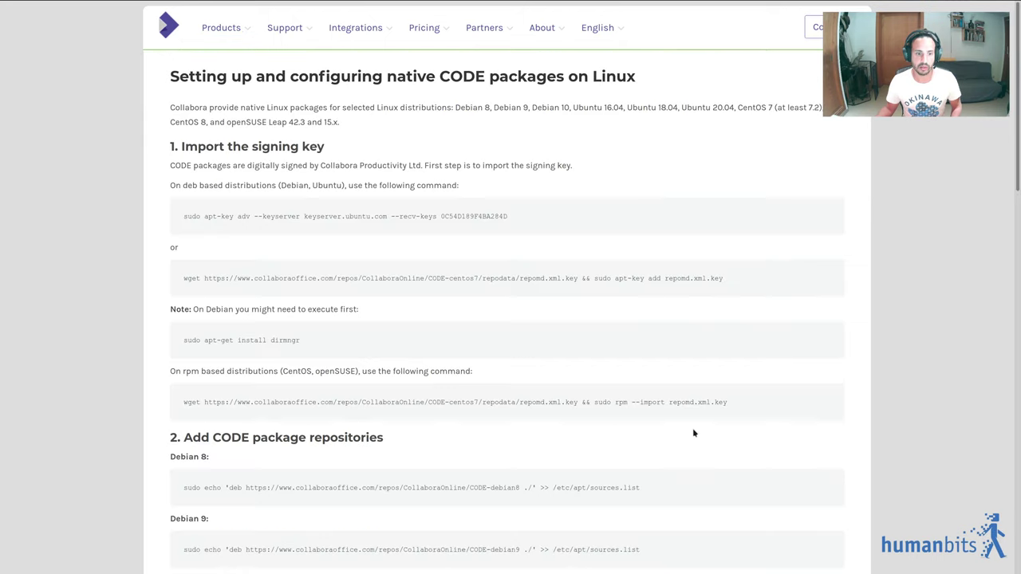
- Highlight the Ubuntu 18.04 repository command and the package installation command for deb based distributions in the setup instructions
scroll(682, 427, down, 2)
scroll(673, 428, down, 3)
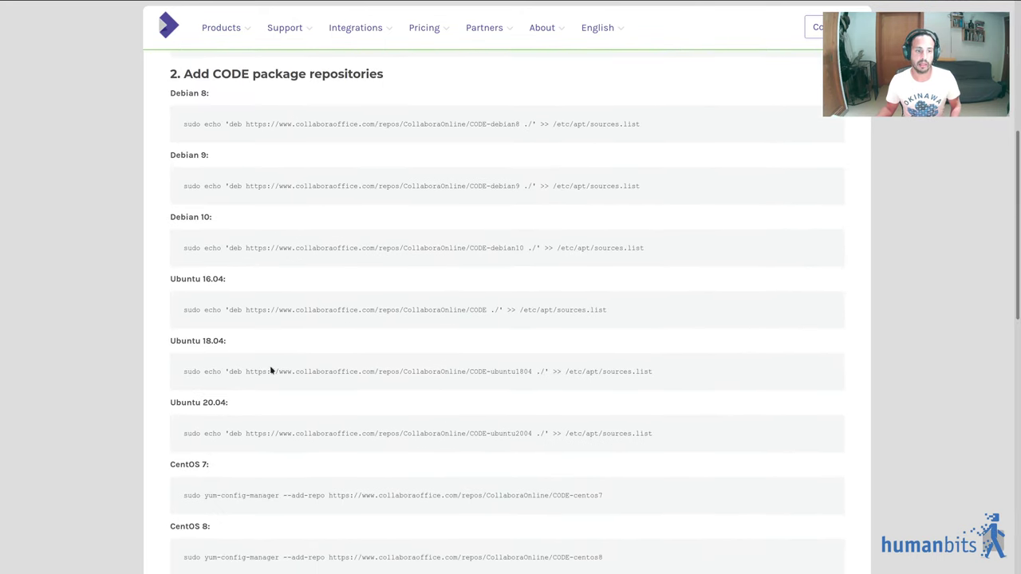
triple_click(271, 370)
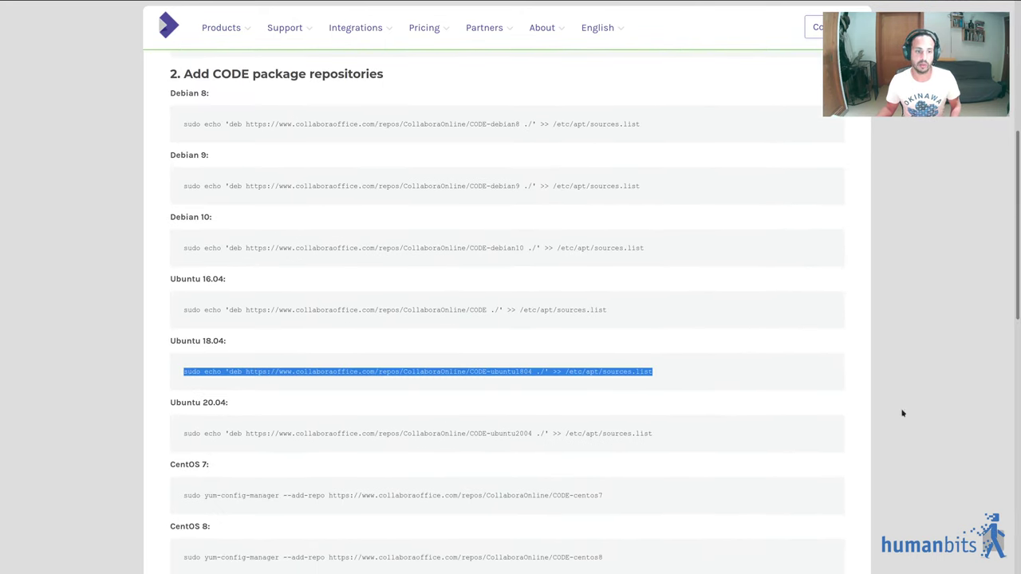
scroll(661, 380, down, 6)
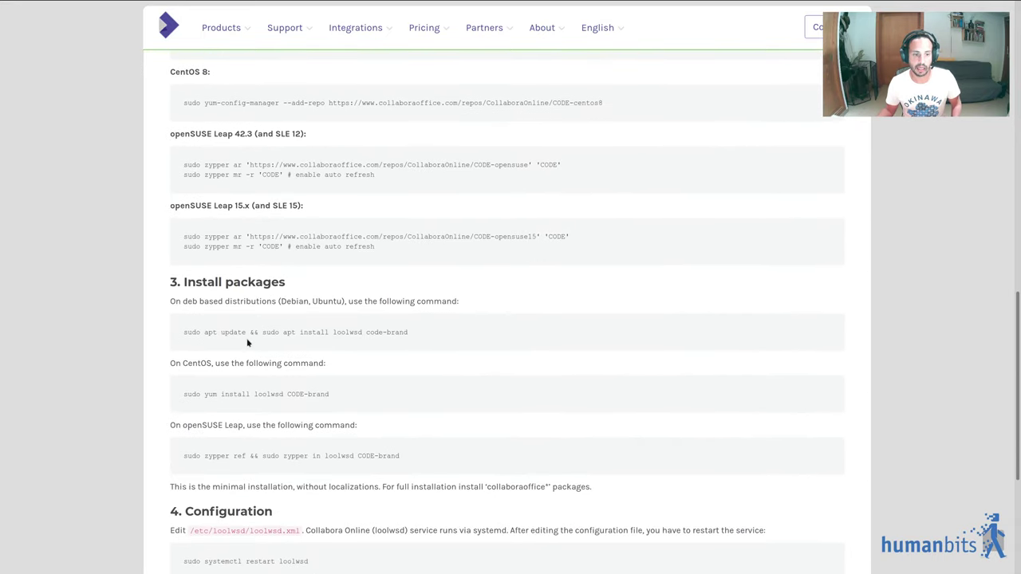
triple_click(250, 332)
- Review the Configuration section and highlight the configuration file path /etc/loolwsd/loolwsd.xml
scroll(526, 358, down, 4)
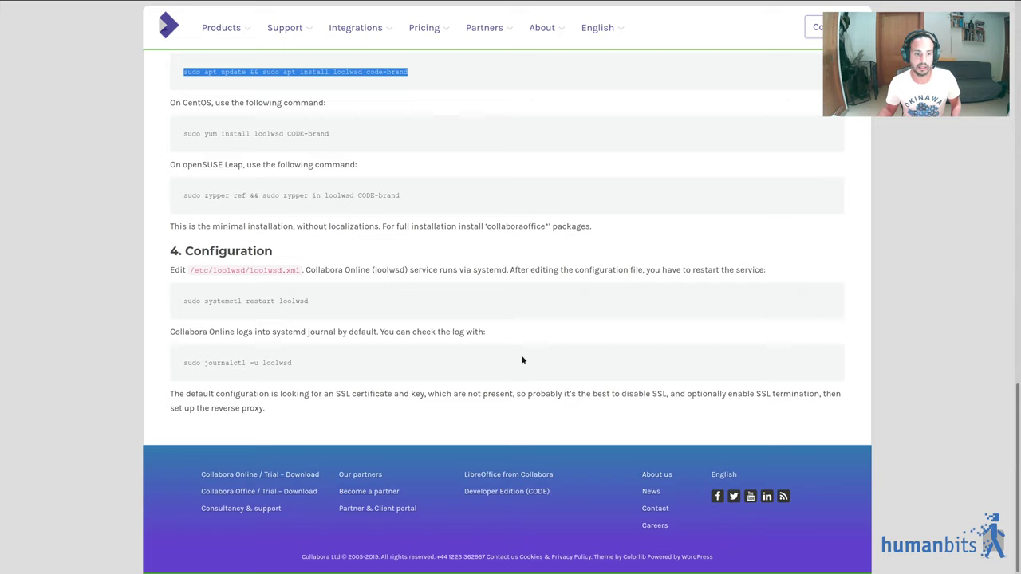
drag(281, 271, 188, 273)
click(189, 272)
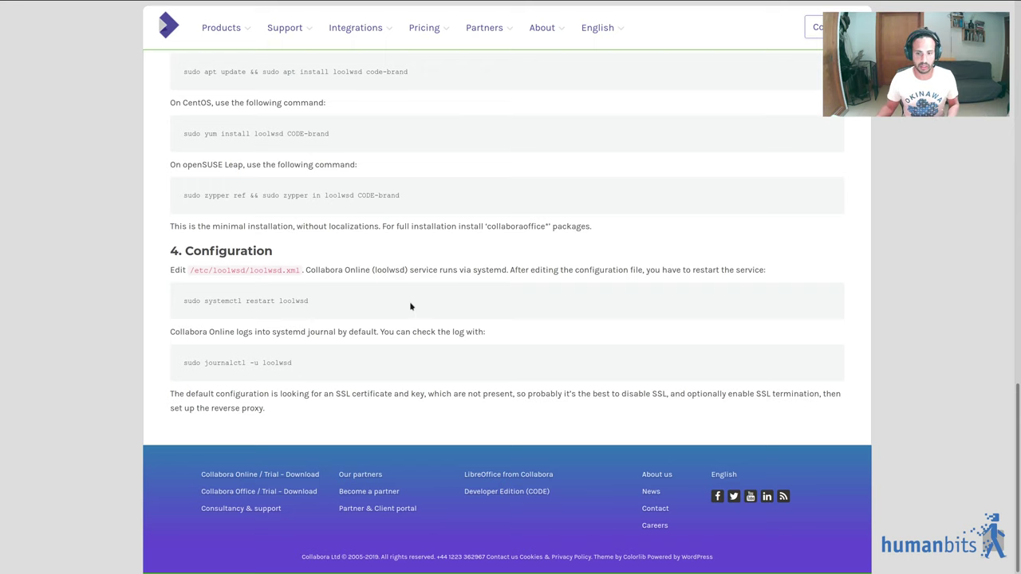
scroll(419, 307, up, 2)
scroll(419, 307, up, 1)
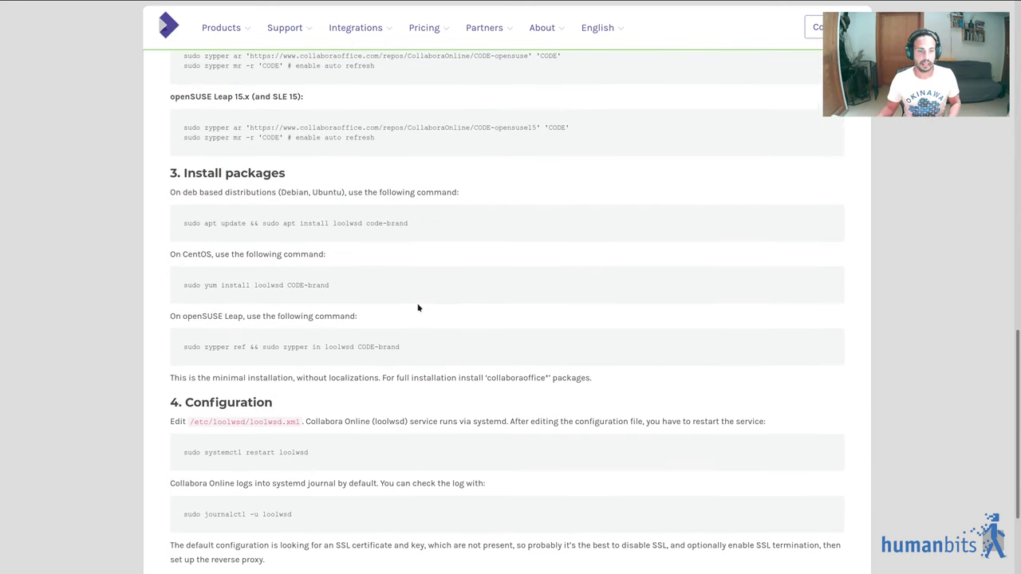
drag(300, 422, 192, 422)
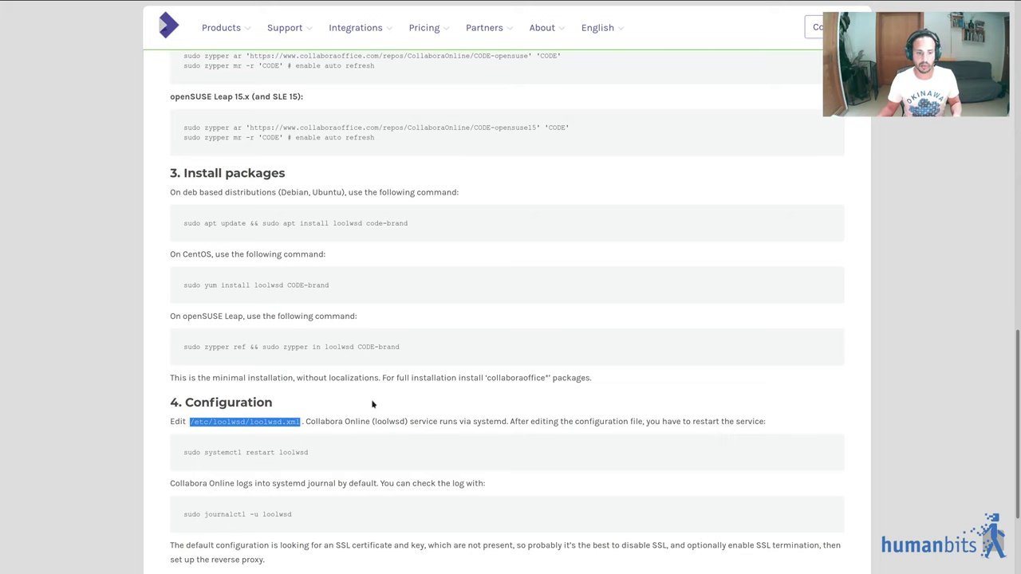
scroll(373, 405, down, 2)
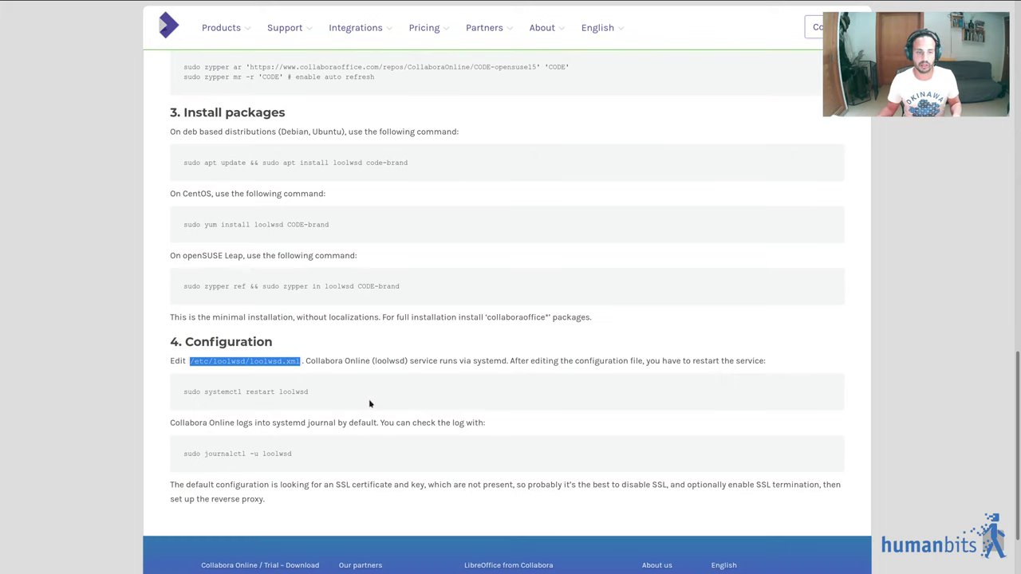
- Return to the open GSoC document and highlight the cloud server's domain in its web address
mouse_move(251, 6)
click(53, 9)
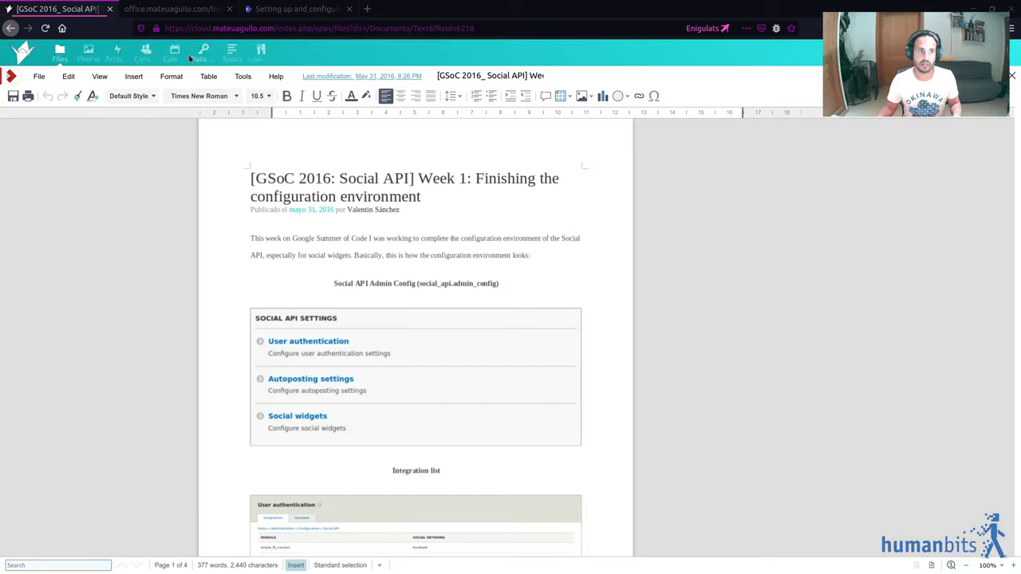
drag(192, 28, 274, 29)
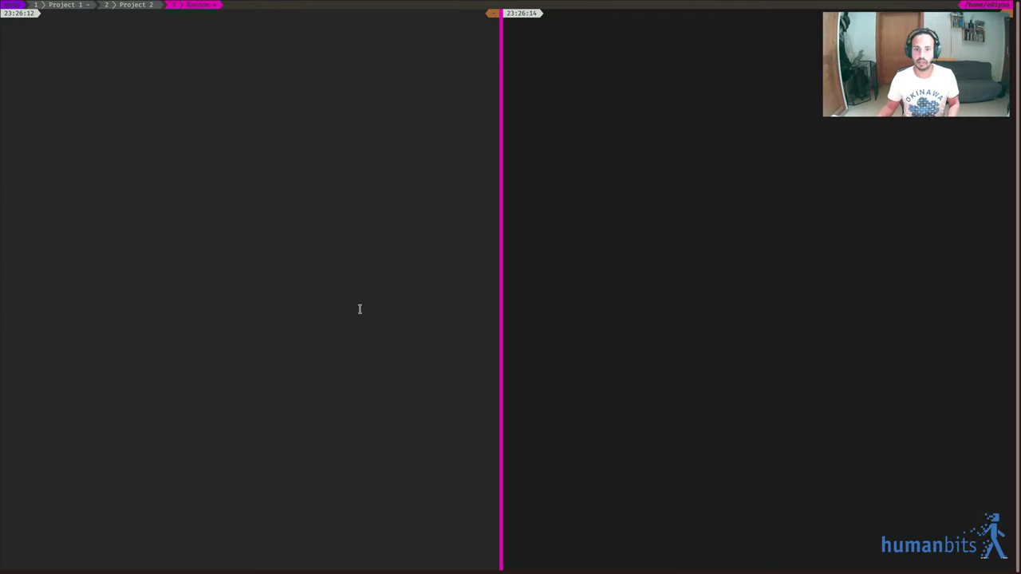
text(cd)
key(BackSpace)
key(BackSpace)
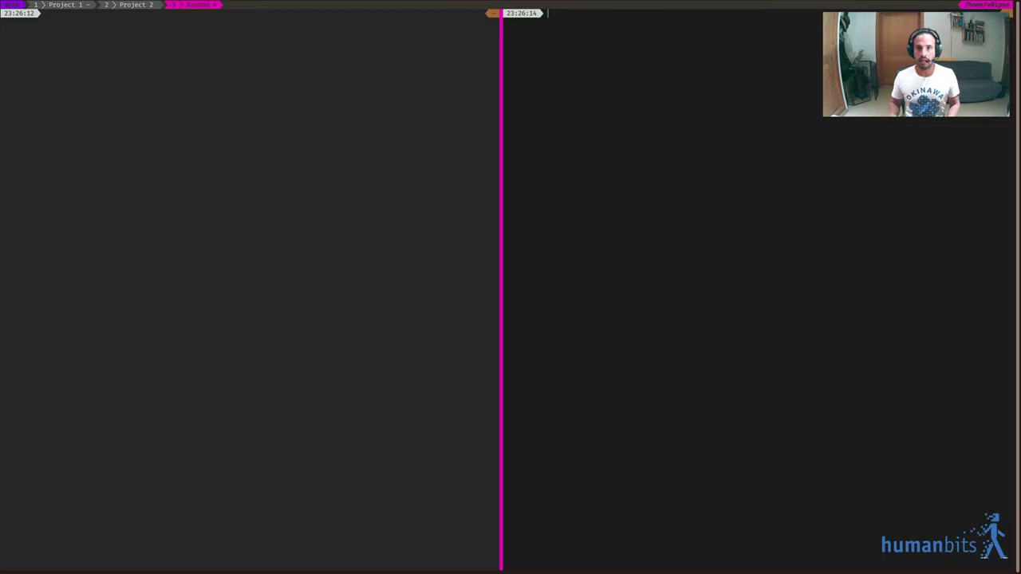
- Open SSH sessions to ses-cases on port 9384 in both terminal panes
text(ssh ses-cases -p 9384)
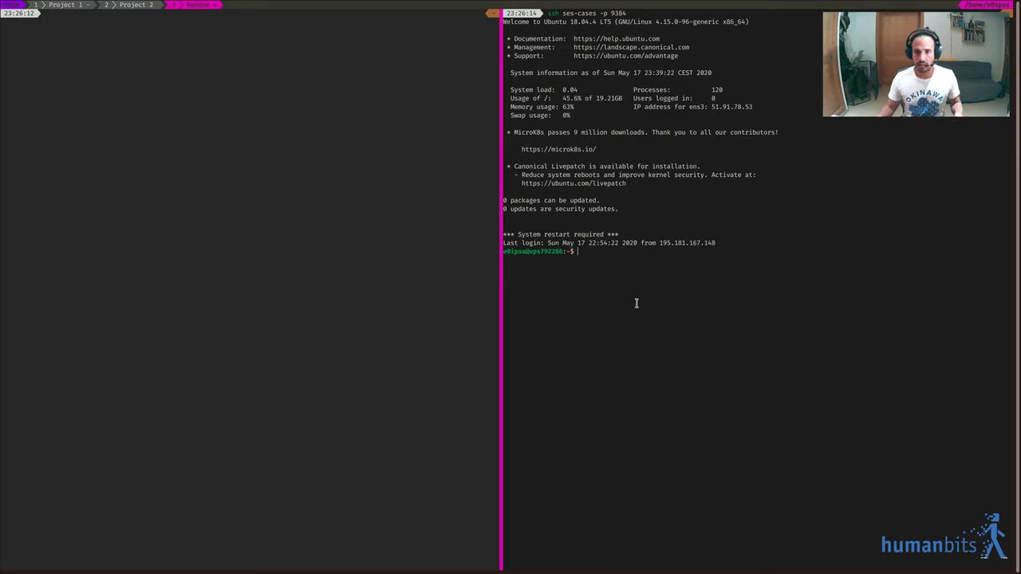
key(ctrl+b)
key(Left)
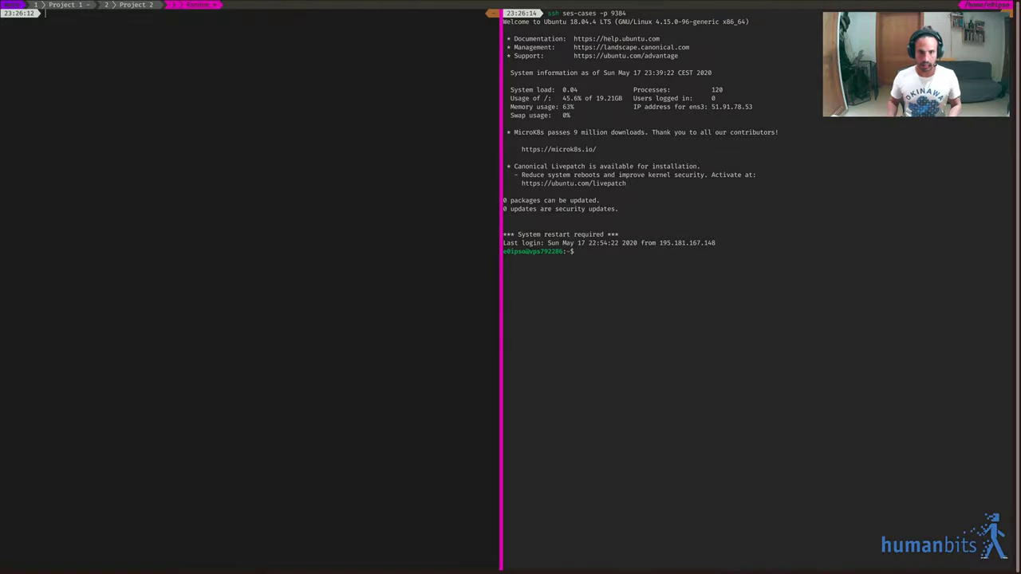
text(ssh ses-cases -p 9384)
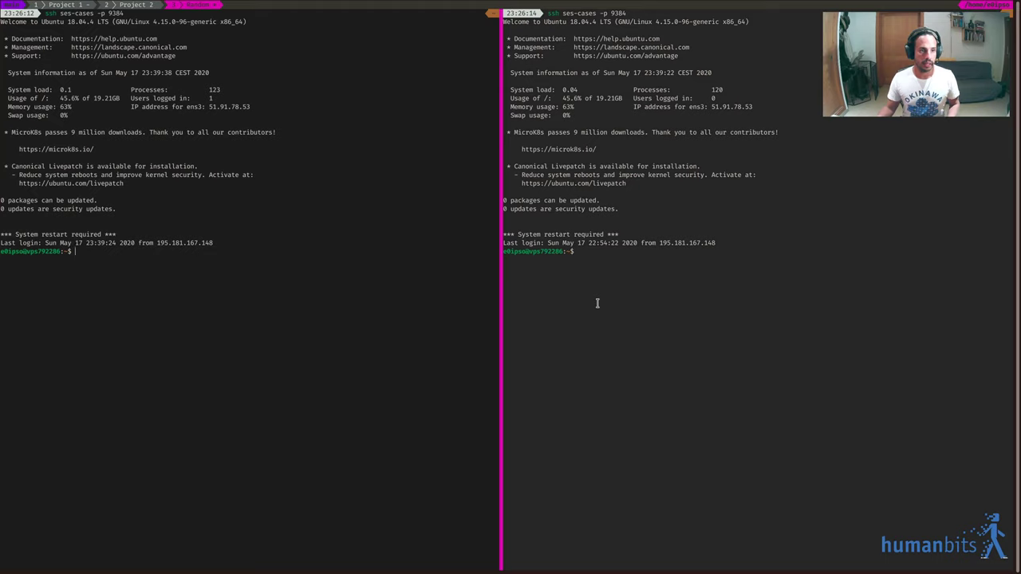
- Open /etc/loolwsd/loolwsd.xml in vim with sudo, entering the account password for authorization
text(sudo)
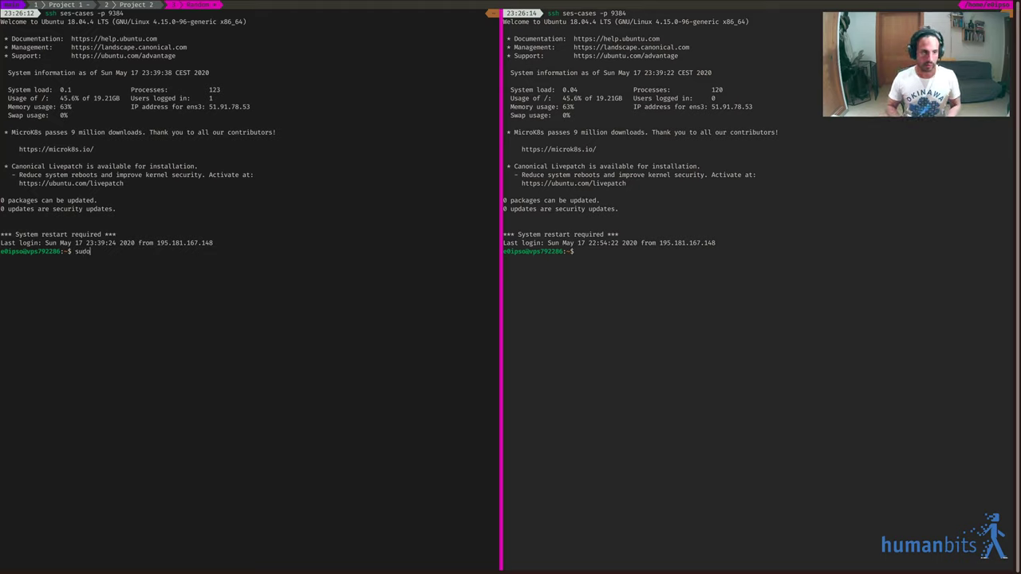
key(Up)
key(Up)
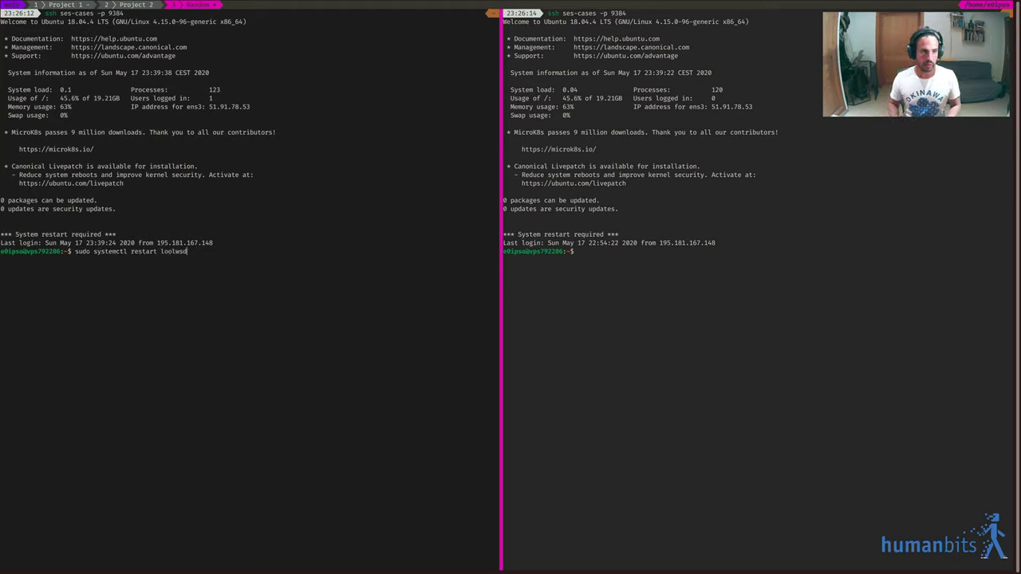
key(Down)
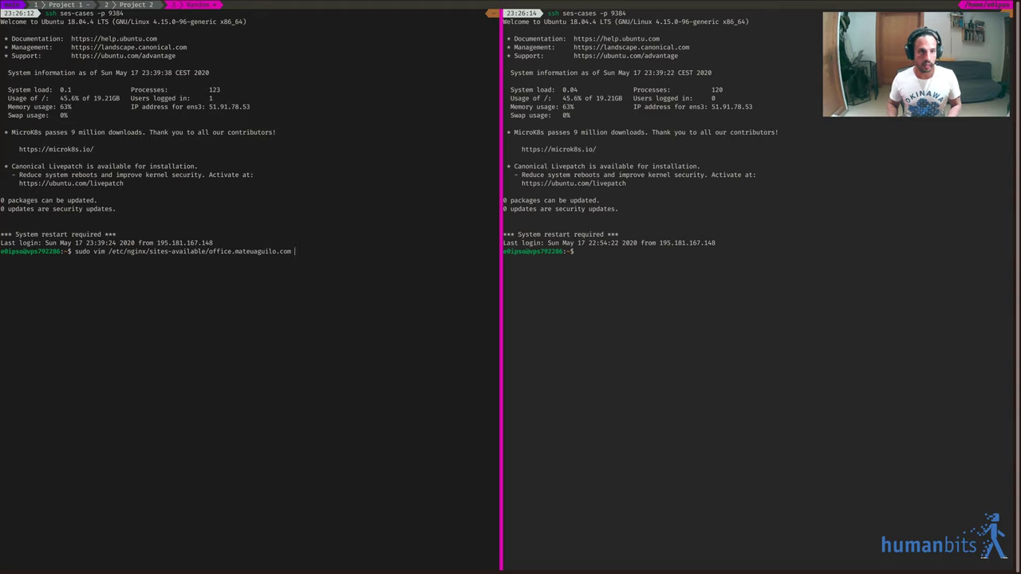
key(Up)
key(Return)
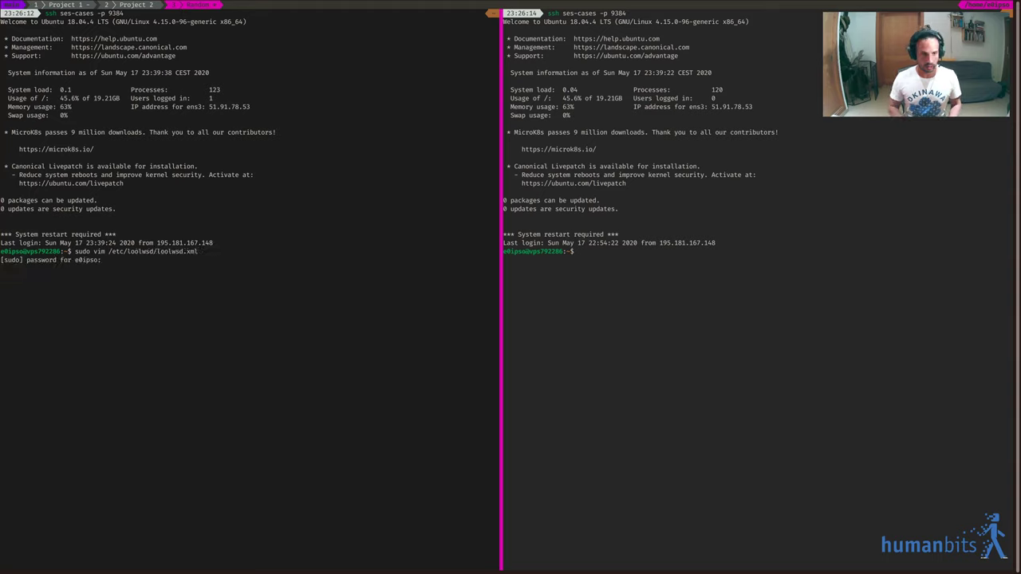
key(ctrl+c)
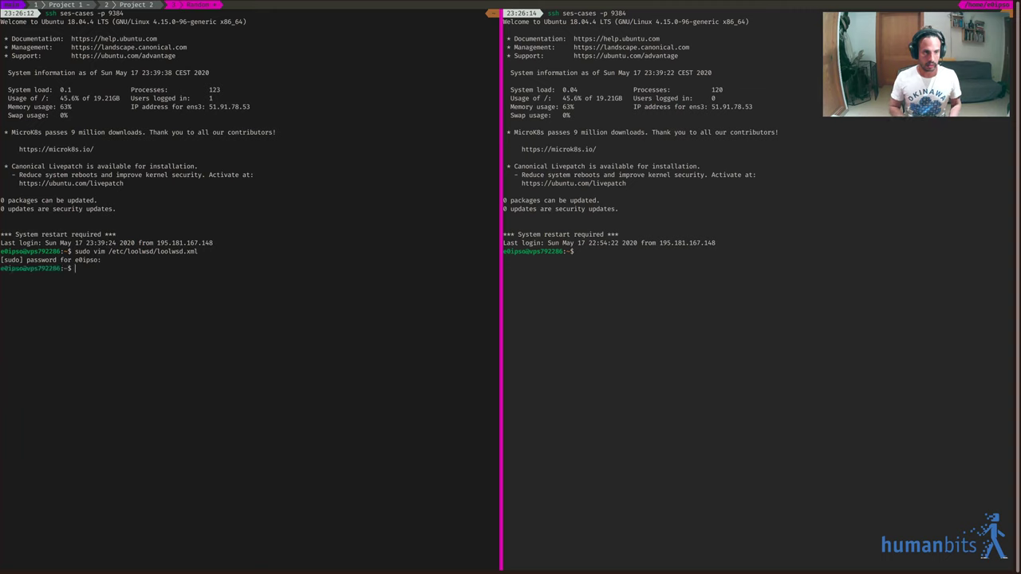
key(Up)
key(Return)
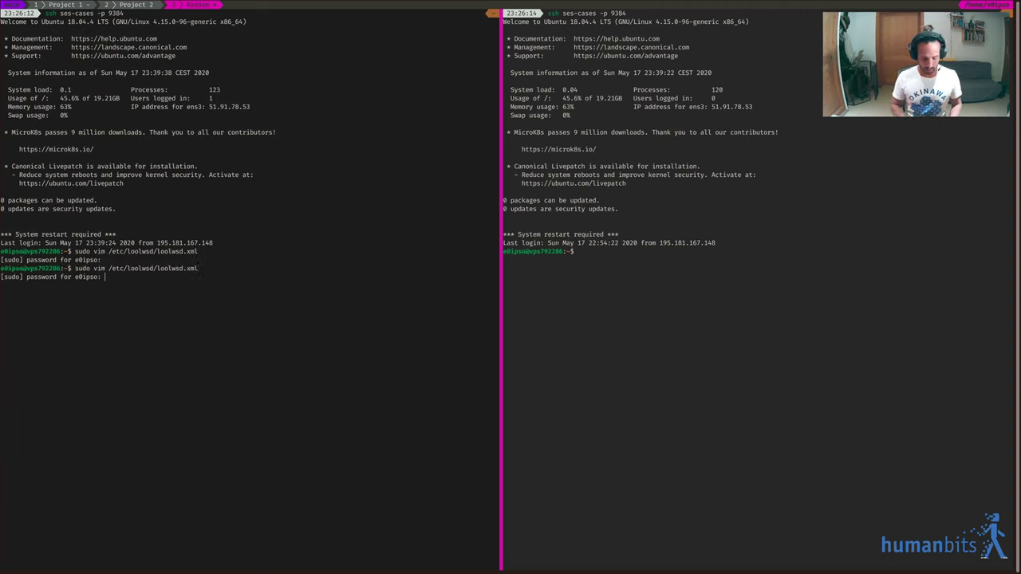
key(Return)
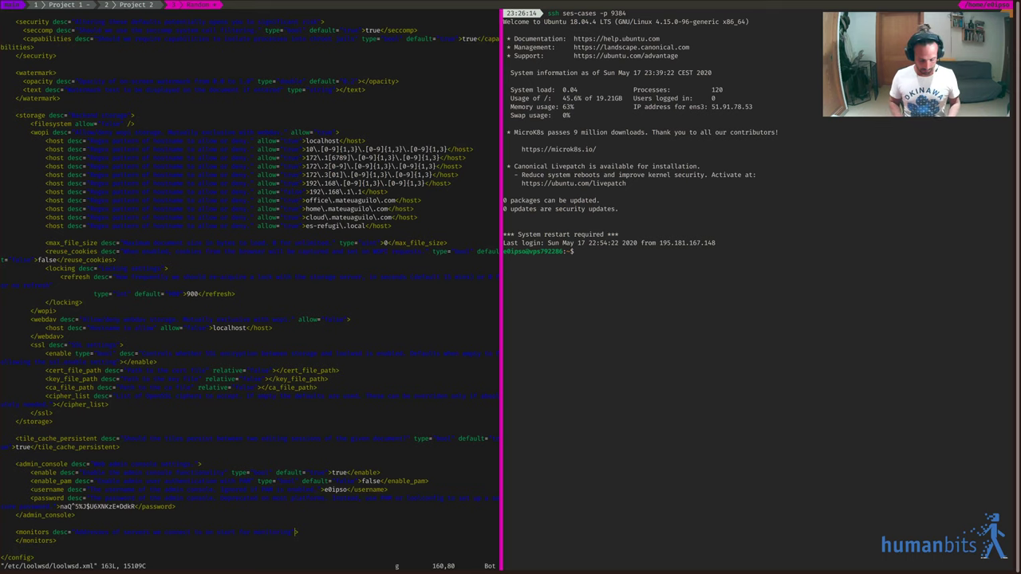
- Skim the loolwsd.xml configuration from its first line through the SSL and storage sections, and return to the beginning
key(g)
key(g)
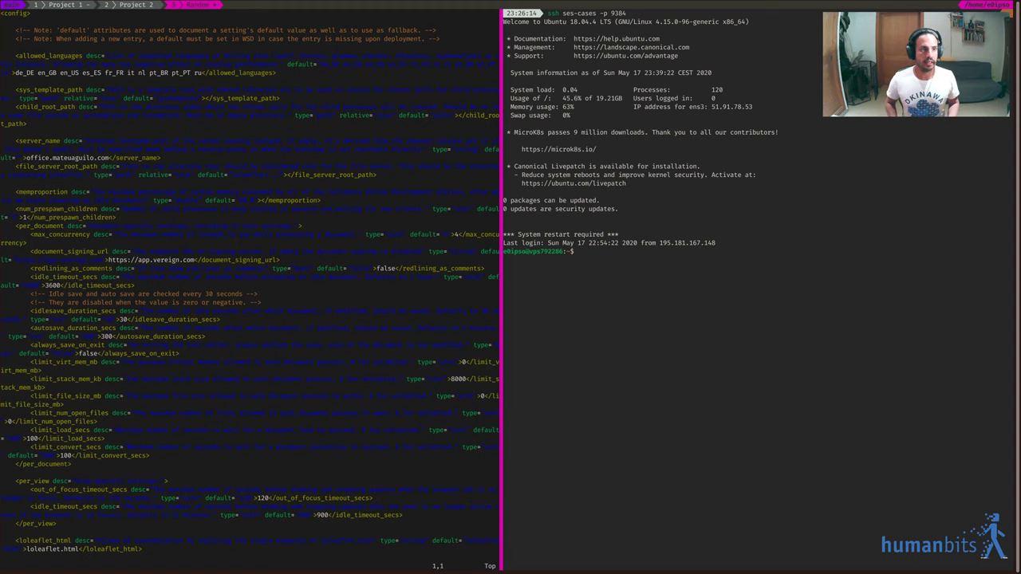
key(ctrl+d)
key(ctrl+d)
key(ctrl+d)
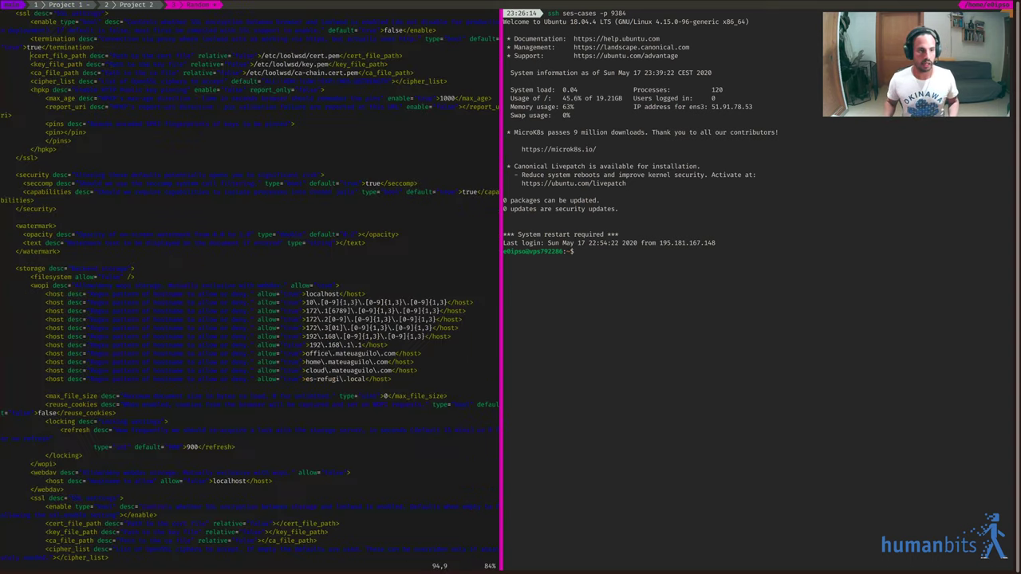
key(ctrl+f)
key(ctrl+f)
key(ctrl+b)
key(ctrl+u)
key(ctrl+u)
key(ctrl+u)
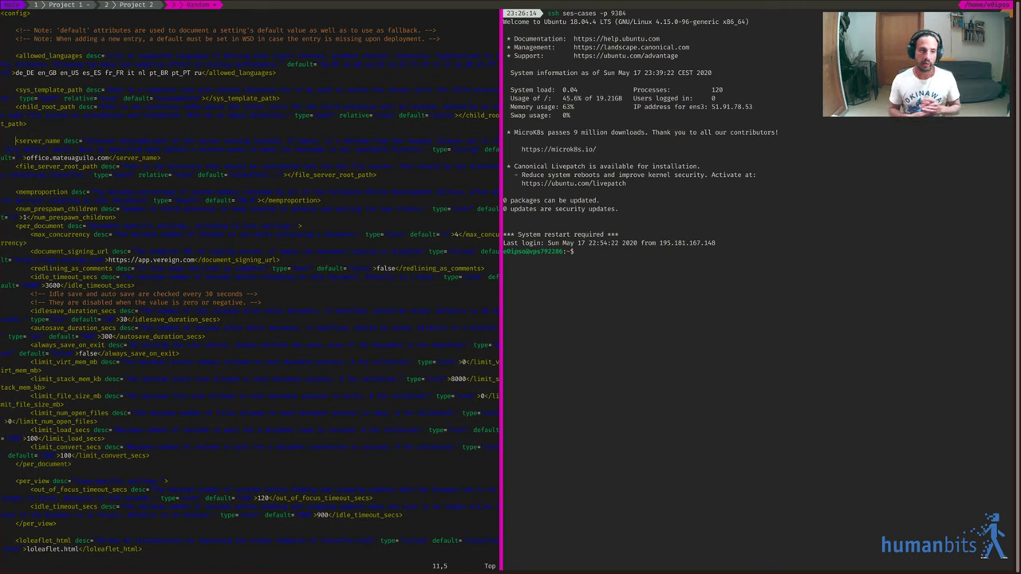
- Examine the allowed_languages entry and the template and child path entries near the start of the configuration
key(k)
key(k)
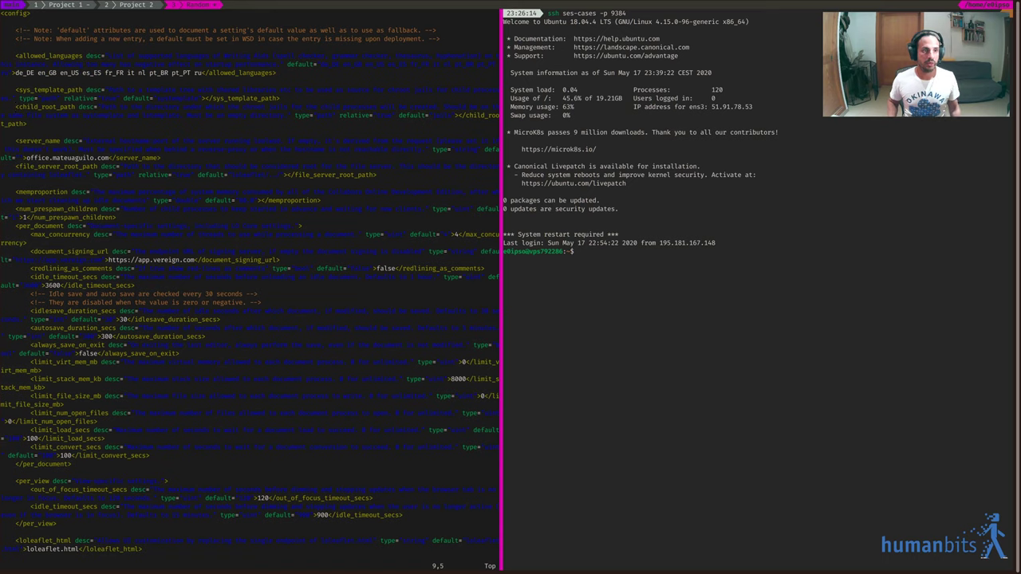
key(k)
key(k)
key(k)
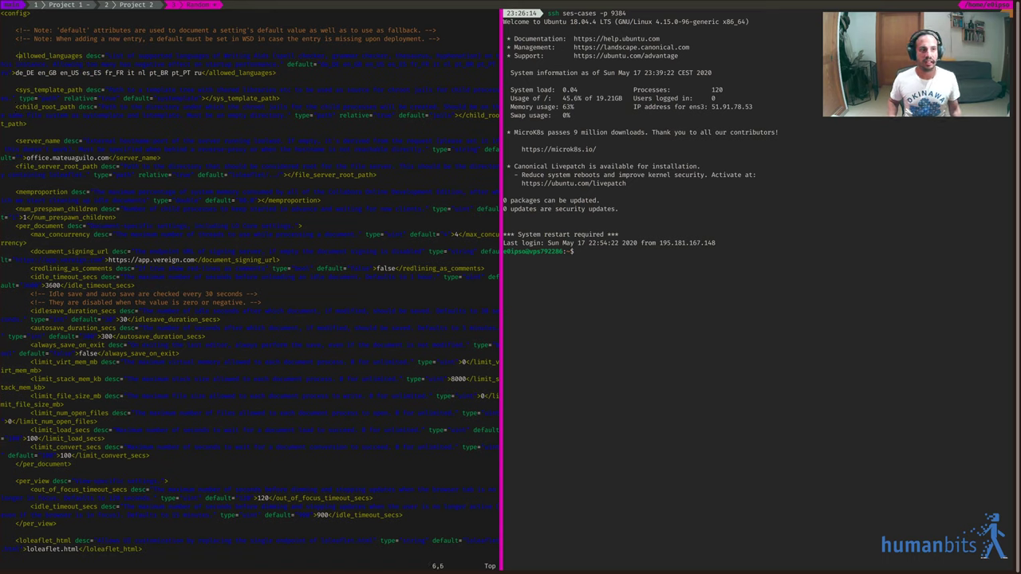
key(l)
key(l)
key(l)
key(l)
key(l)
key(l)
key(l)
key(l)
key(l)
key(l)
key(l)
key(l)
key(l)
key(l)
key(l)
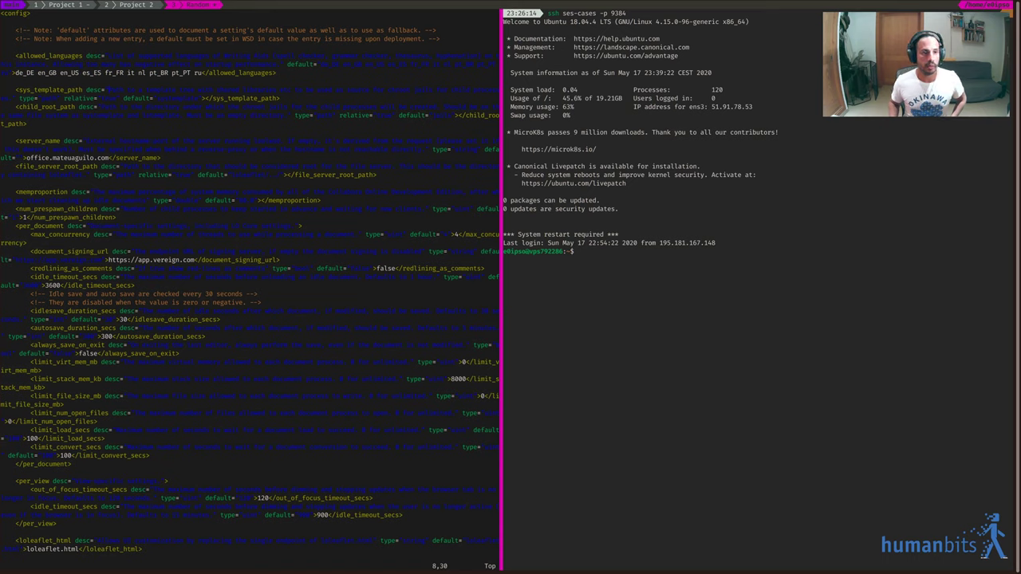
- Highlight the office subdomain set as the server_name value
key(j)
key(j)
key(j)
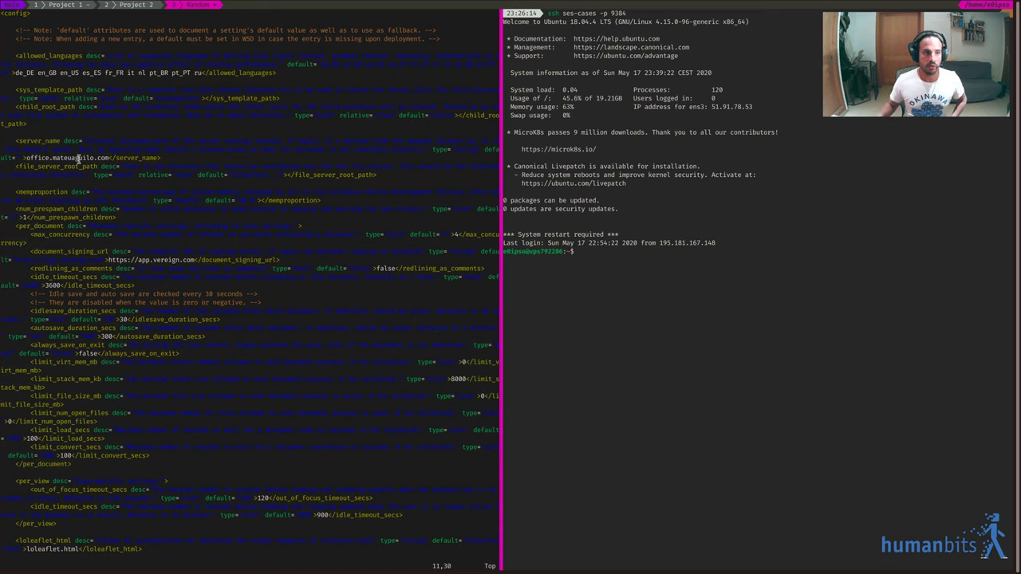
drag(26, 158, 109, 158)
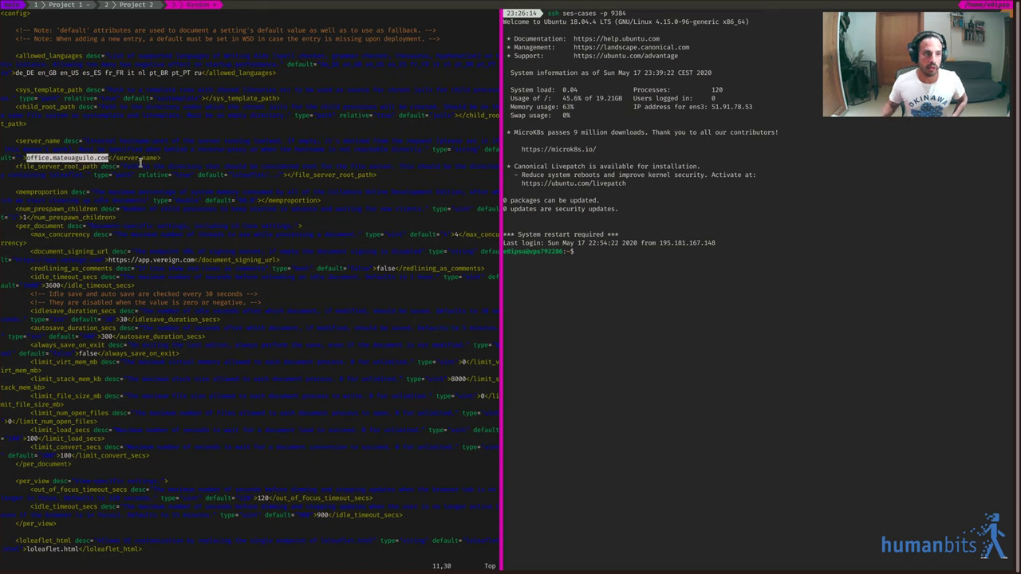
- Read through the per-document, per-view, logging, trace and net settings down to the SSL and storage sections
key(1)
key(8)
key(j)
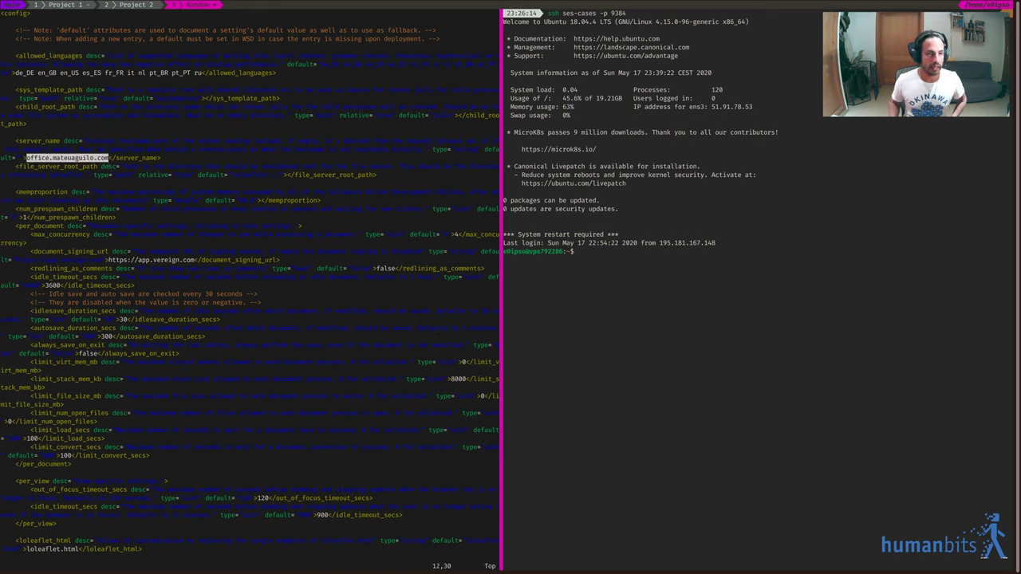
key(j)
key(j)
key(j)
key(j)
key(j)
key(j)
key(j)
key(j)
key(j)
key(j)
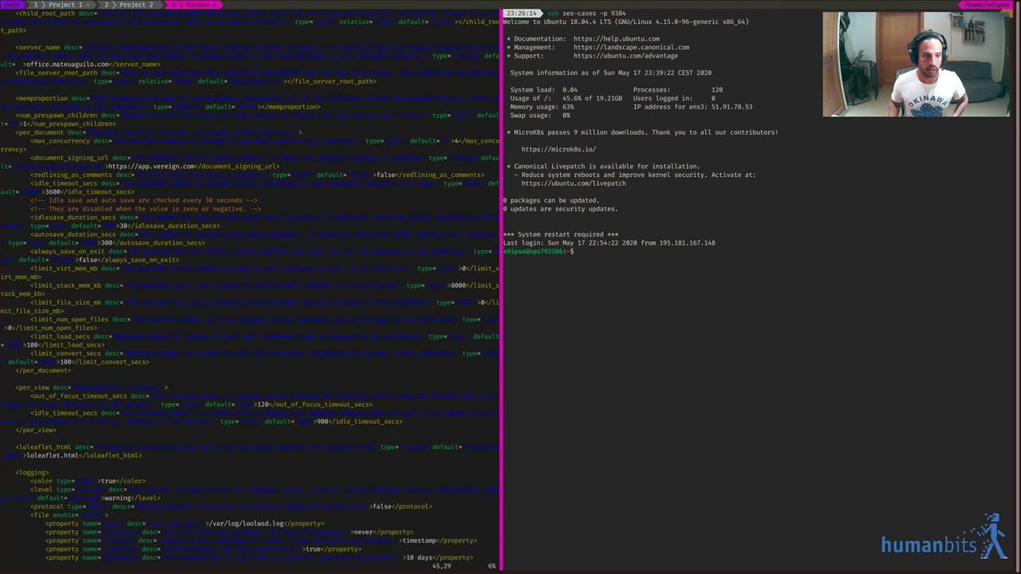
key(j)
key(j)
key(j)
key(j)
key(j)
key(j)
key(j)
key(j)
key(j)
key(j)
key(j)
key(j)
key(j)
key(j)
key(j)
key(j)
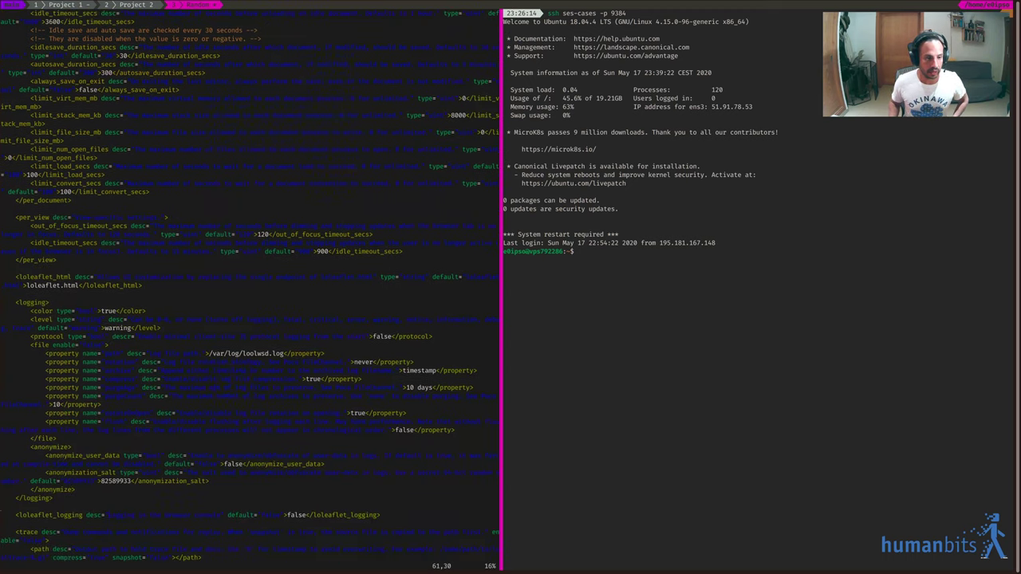
key(j)
key(j)
key(j)
key(j)
key(j)
key(j)
key(j)
key(j)
key(j)
key(j)
key(j)
key(j)
key(j)
key(j)
key(j)
key(j)
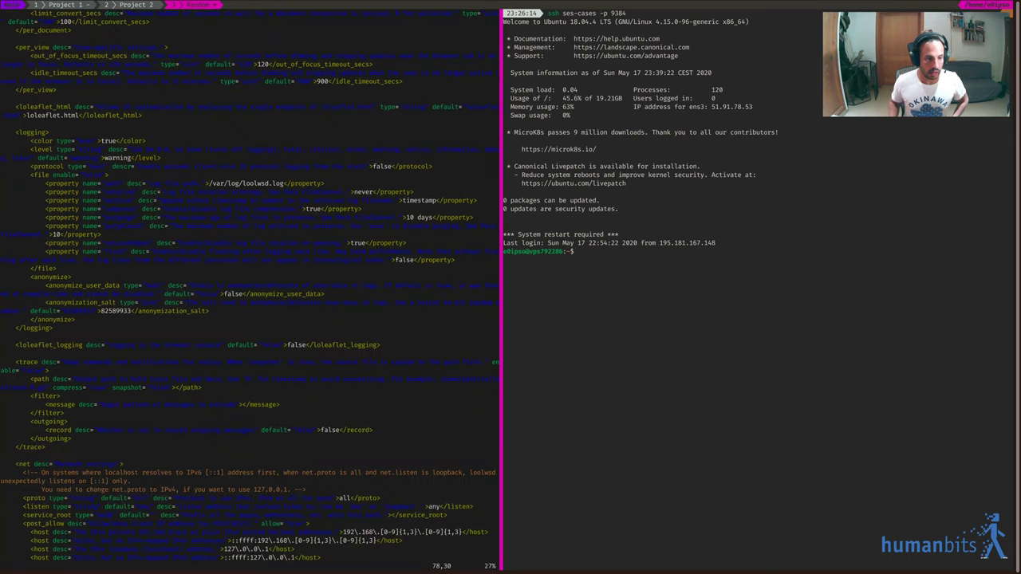
key(j)
key(j)
key(j)
key(j)
key(j)
key(j)
key(j)
key(j)
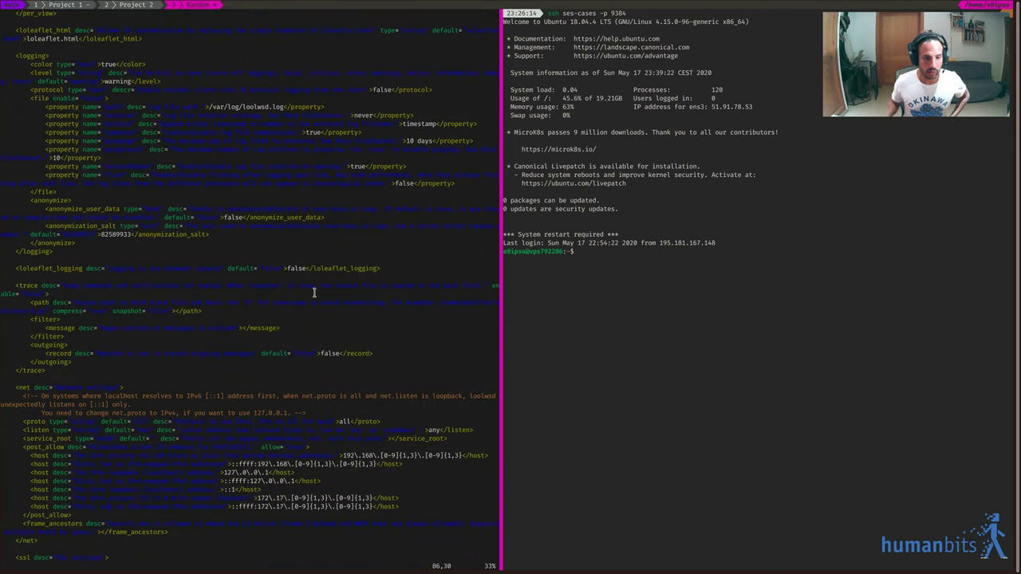
key(j)
key(j)
key(j)
key(j)
key(j)
key(j)
key(j)
key(j)
key(j)
key(j)
key(j)
key(j)
key(j)
key(j)
key(j)
key(j)
key(j)
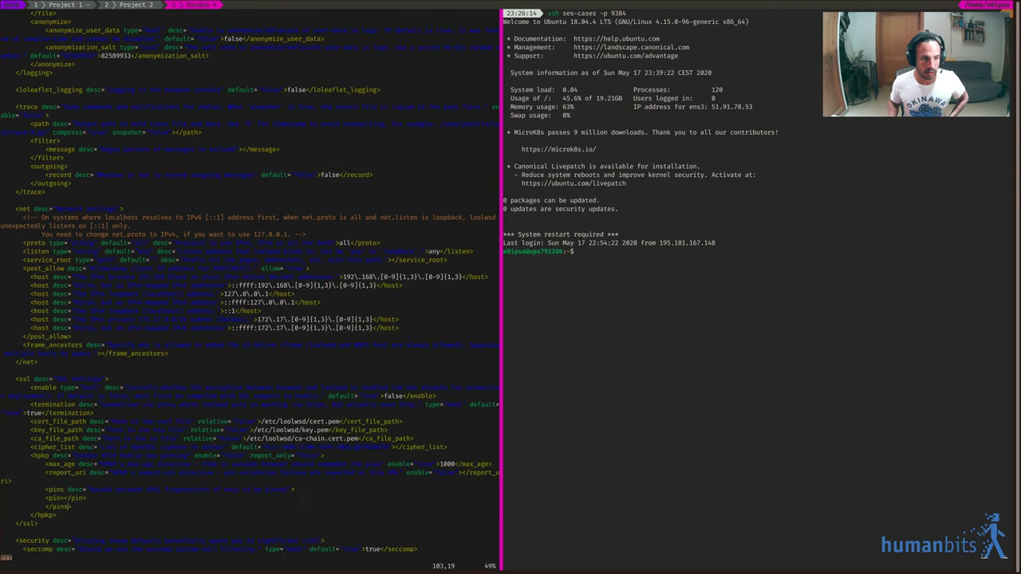
key(j)
key(j)
key(j)
key(j)
key(j)
key(j)
key(j)
key(j)
key(j)
key(j)
key(j)
key(j)
key(j)
key(j)
key(j)
key(j)
key(j)
key(j)
key(j)
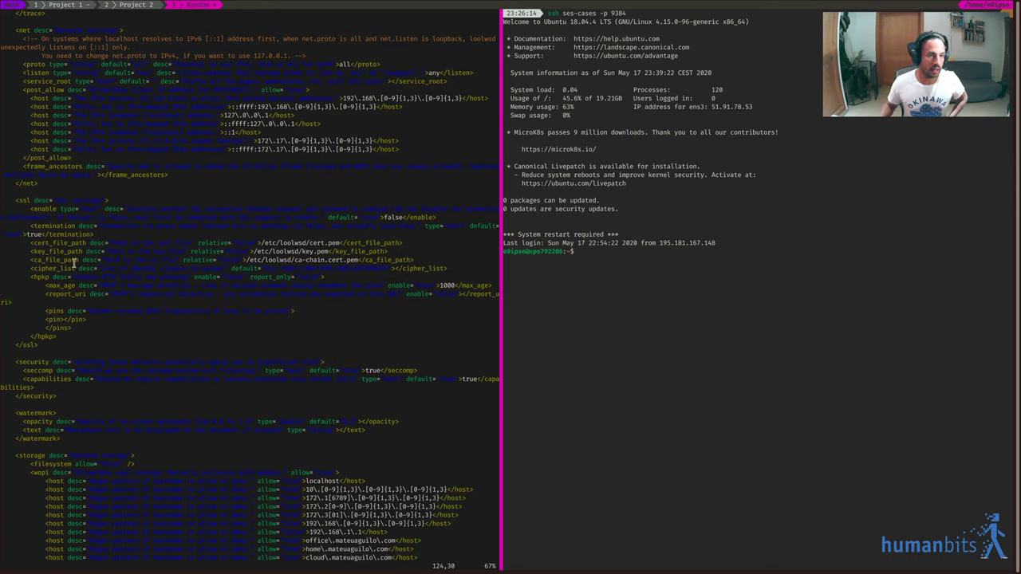
- Highlight the ssl section's enable and termination values and its certificate, key and CA file path entries
double_click(25, 200)
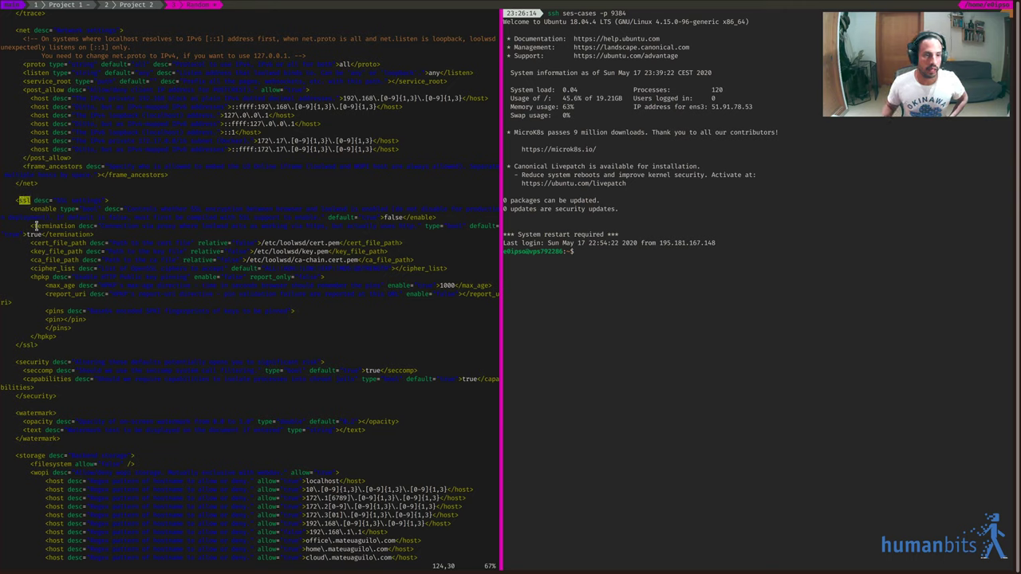
drag(381, 219, 406, 219)
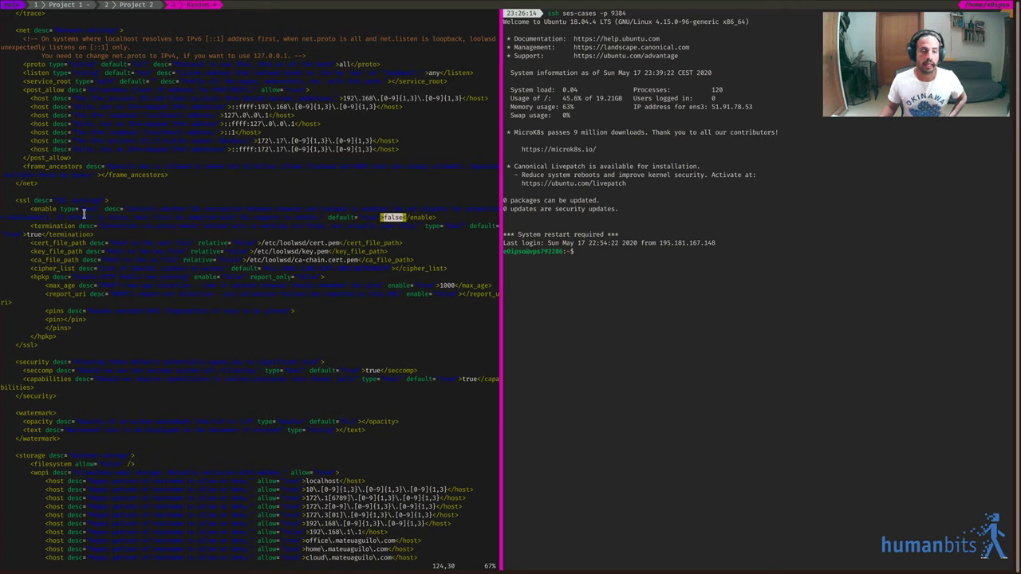
double_click(22, 200)
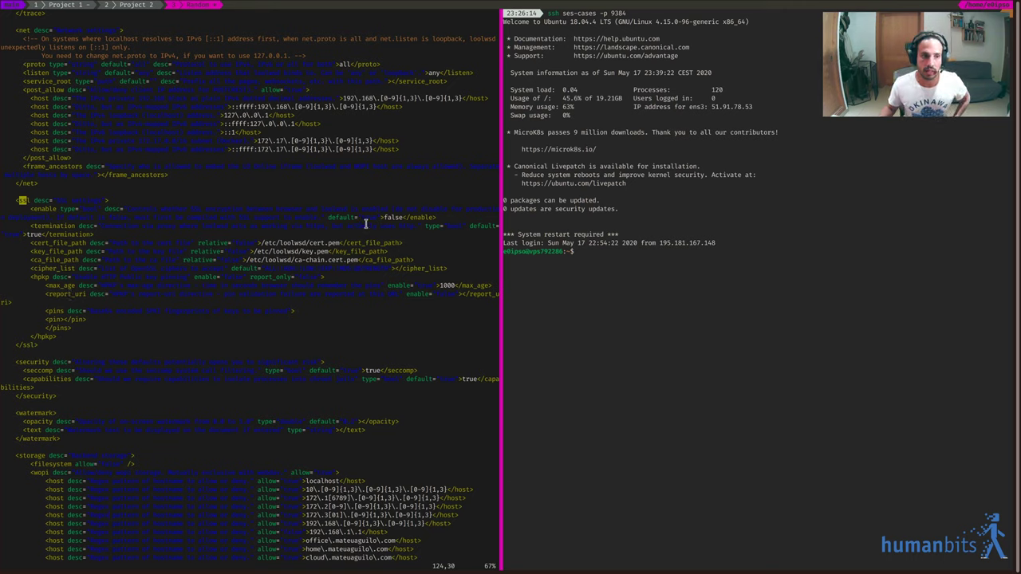
drag(27, 235, 45, 235)
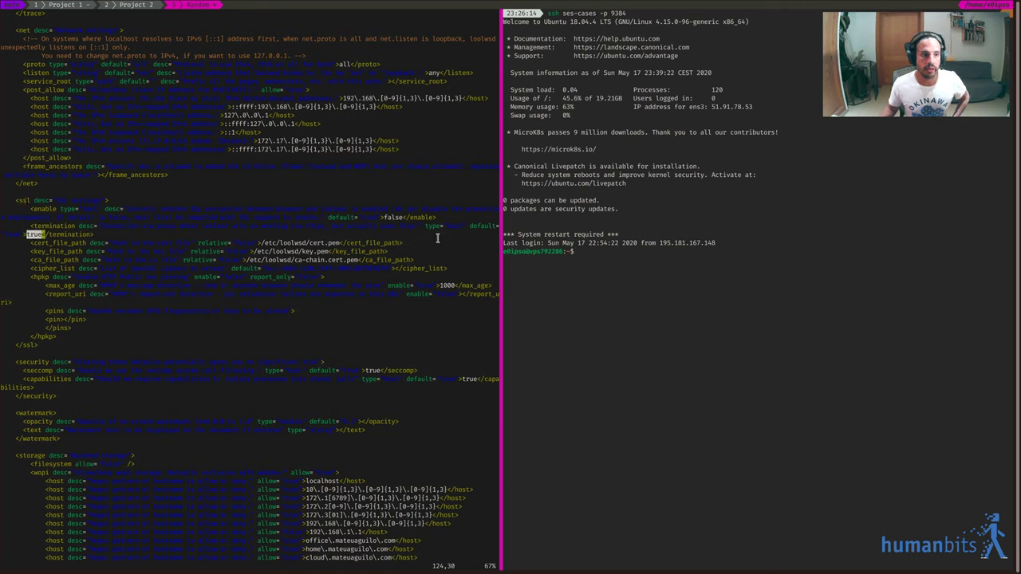
drag(386, 216, 403, 215)
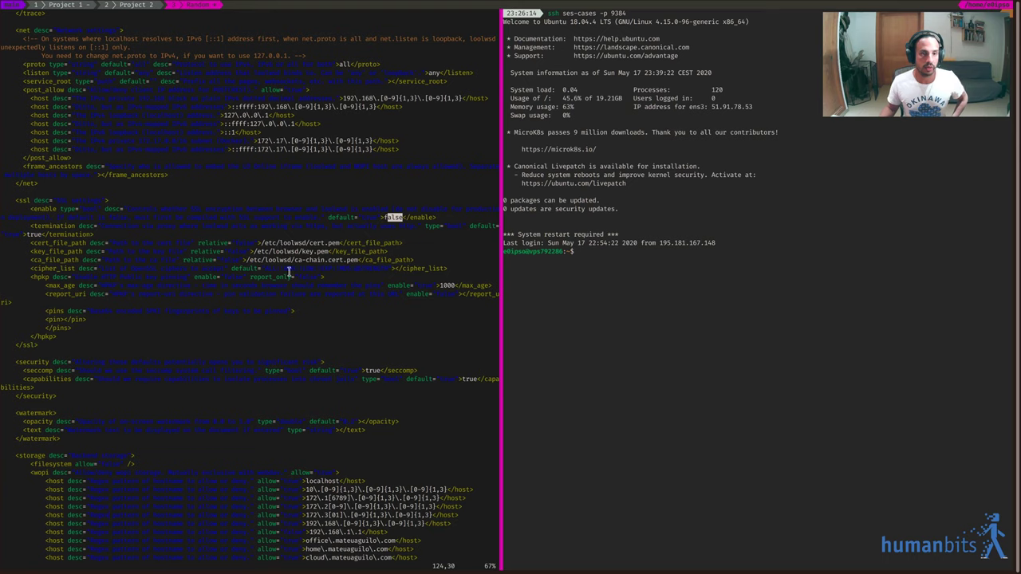
drag(102, 242, 108, 275)
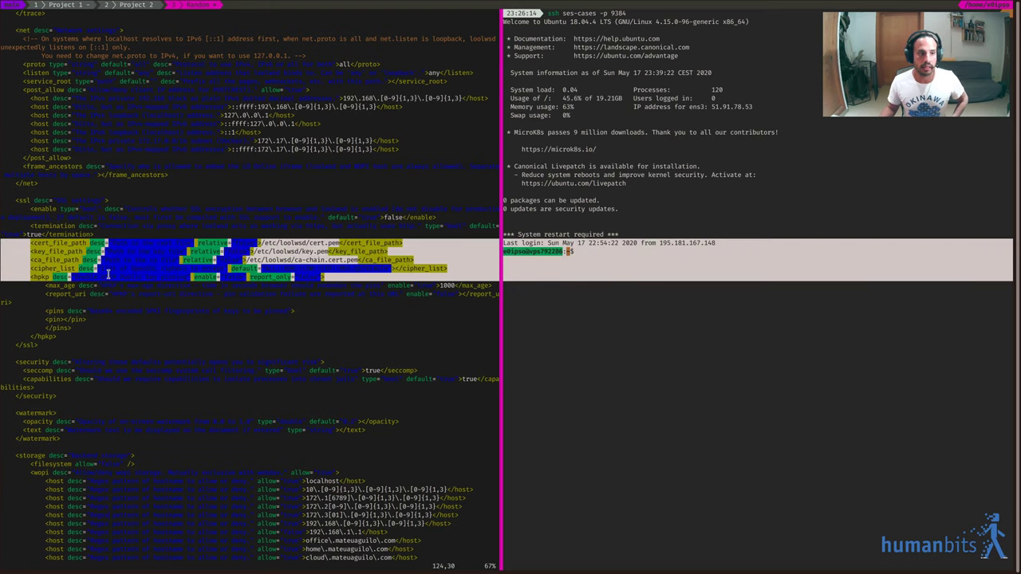
click(281, 274)
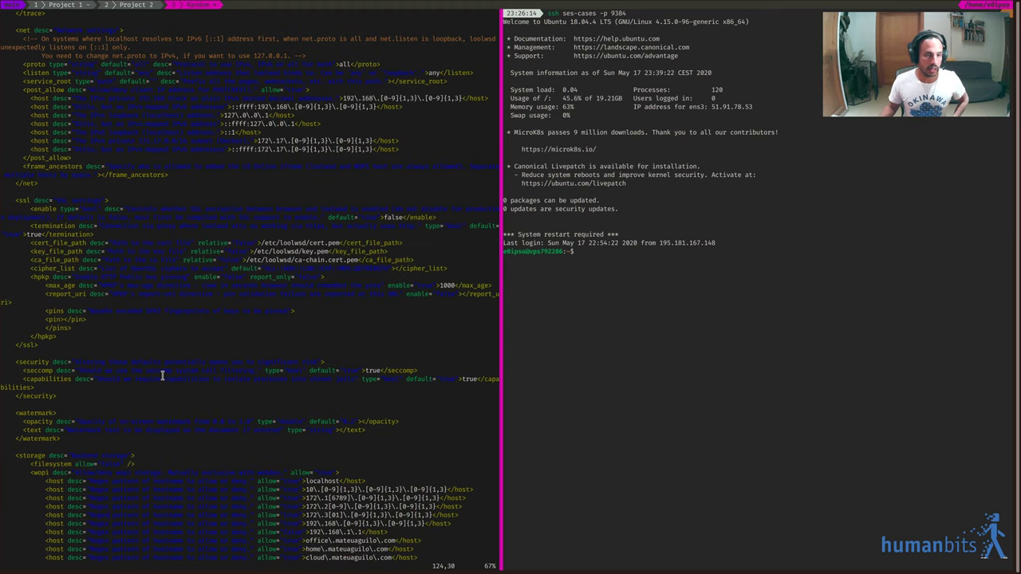
- Highlight the office, home and cloud subdomain host entries in the storage section's wopi list
scroll(80, 510, down, 5)
click(80, 514)
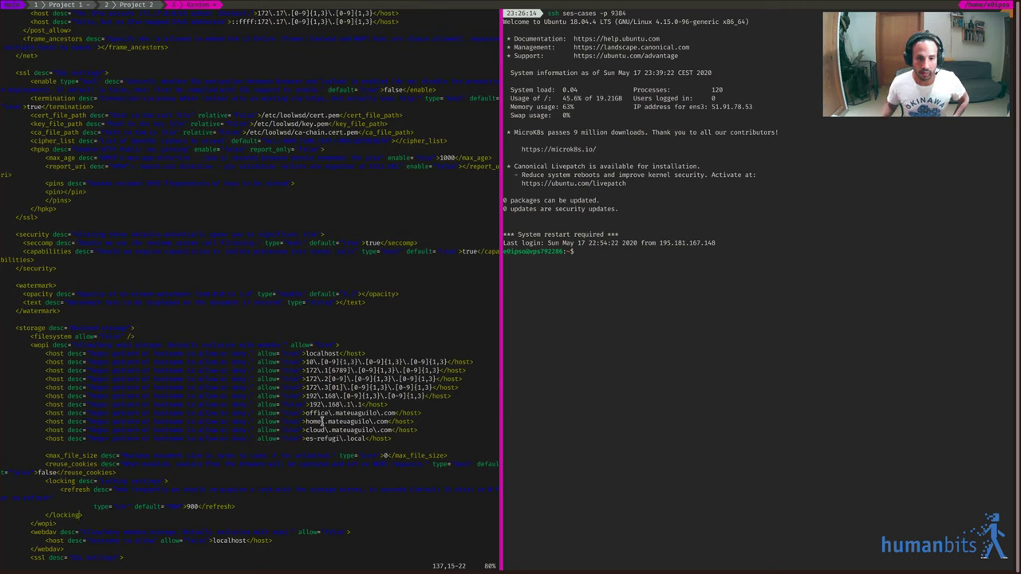
drag(303, 414, 400, 416)
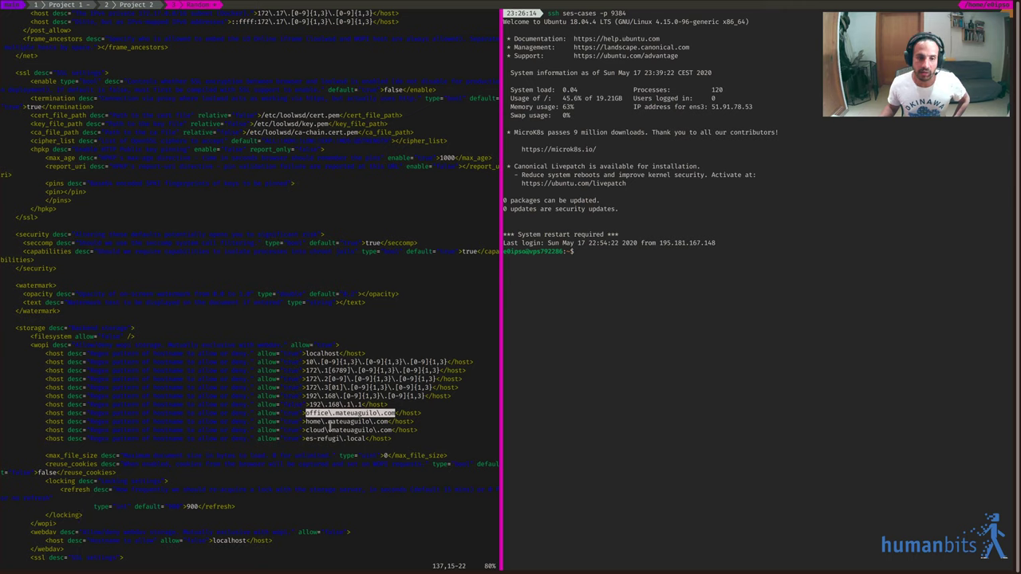
drag(306, 421, 393, 422)
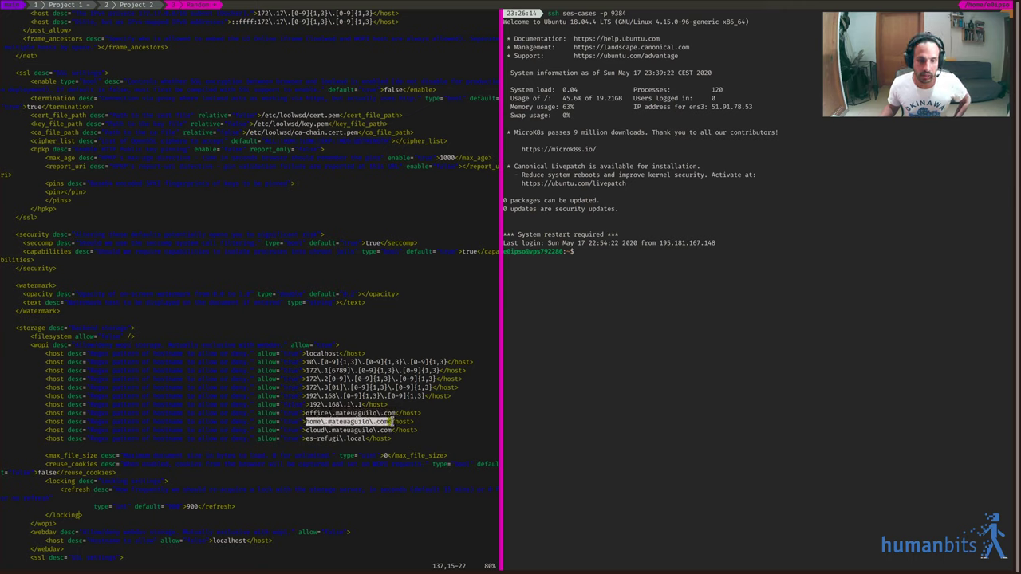
drag(308, 430, 390, 431)
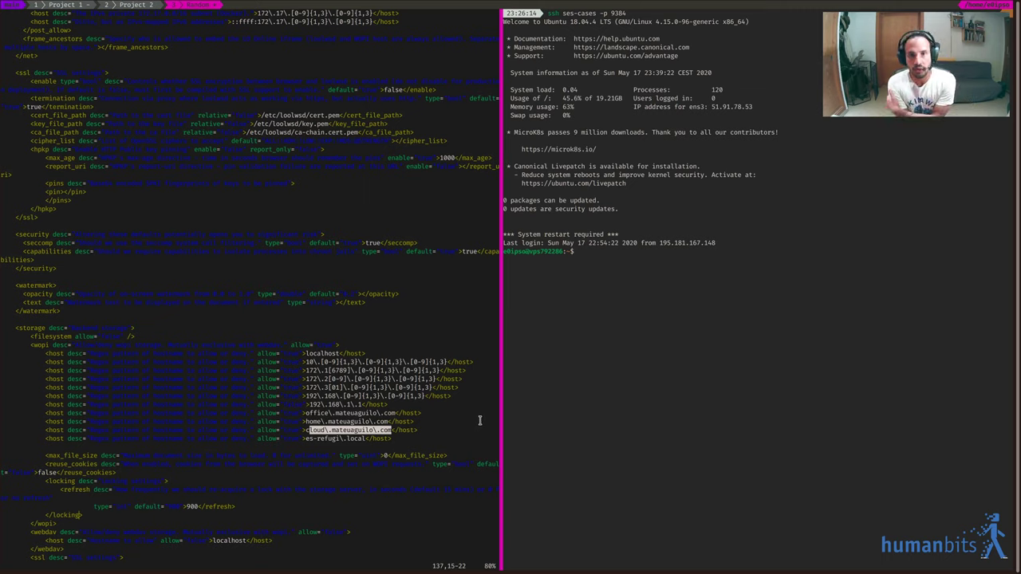
click(423, 435)
drag(392, 430, 304, 430)
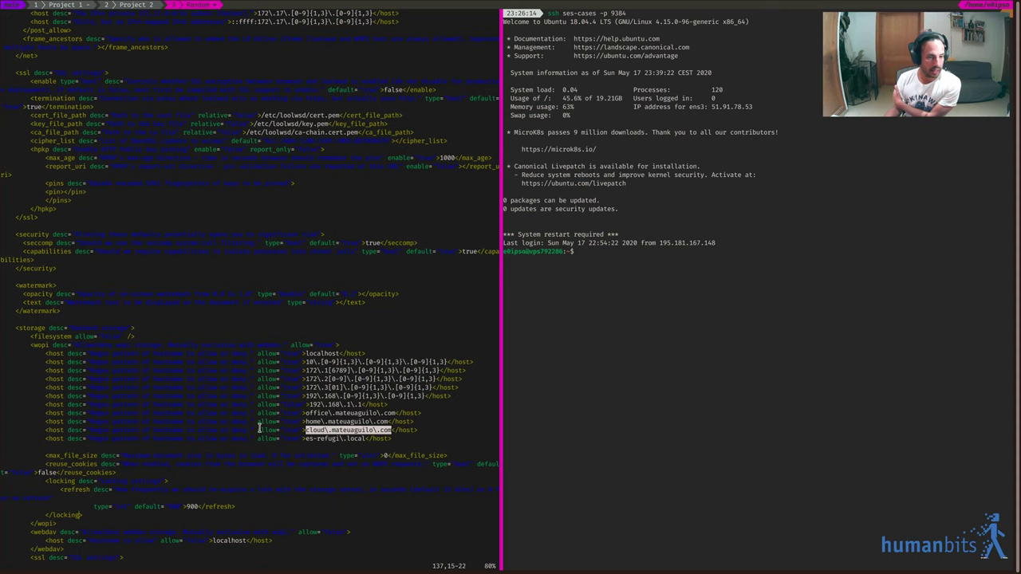
scroll(260, 429, down, 3)
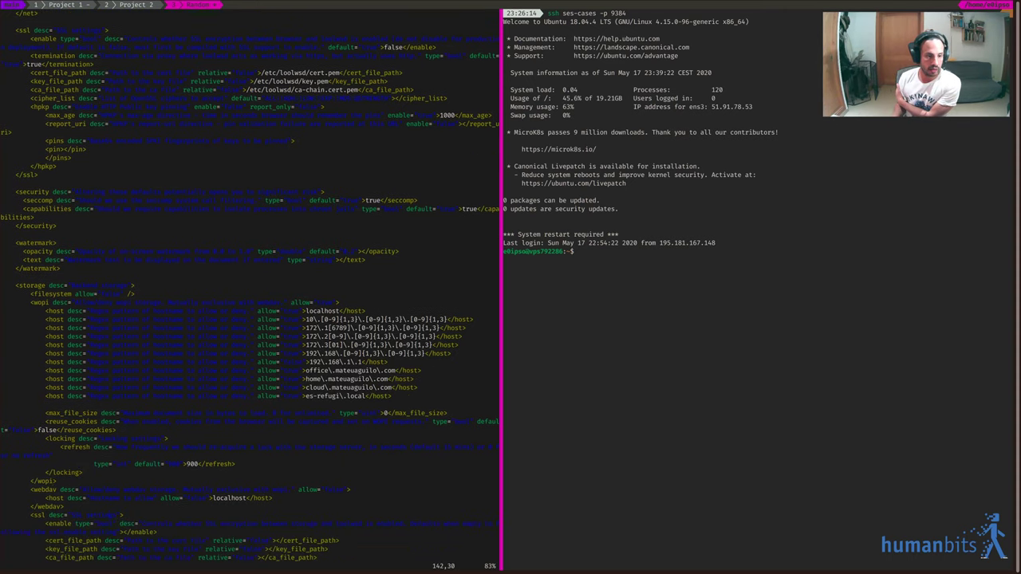
- Open the office subdomain's Nginx site file from /etc/nginx/sites-enabled in the server terminal with sudo vim, entering the sudo password
scroll(250, 289, down, 2)
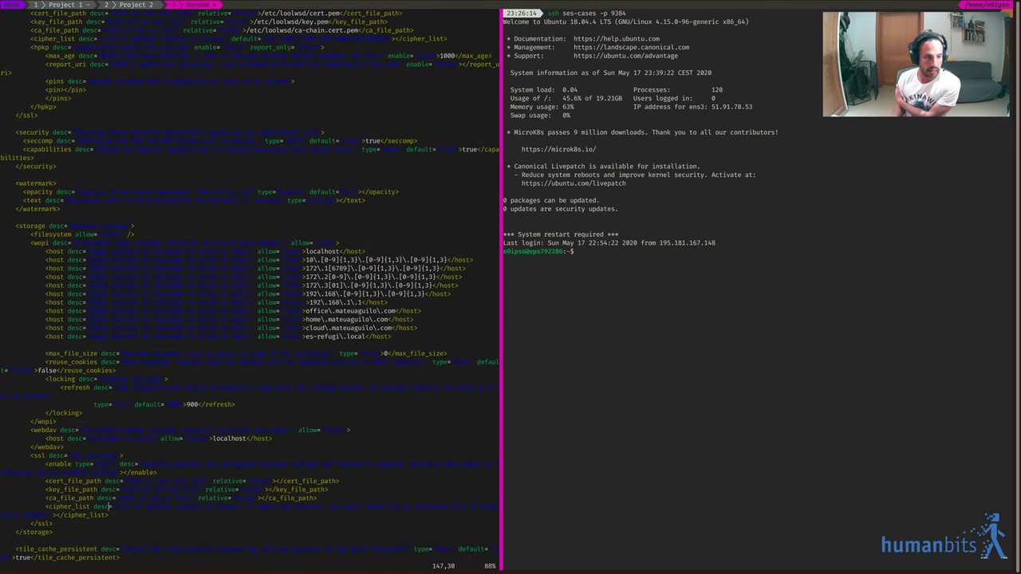
scroll(110, 505, down, 2)
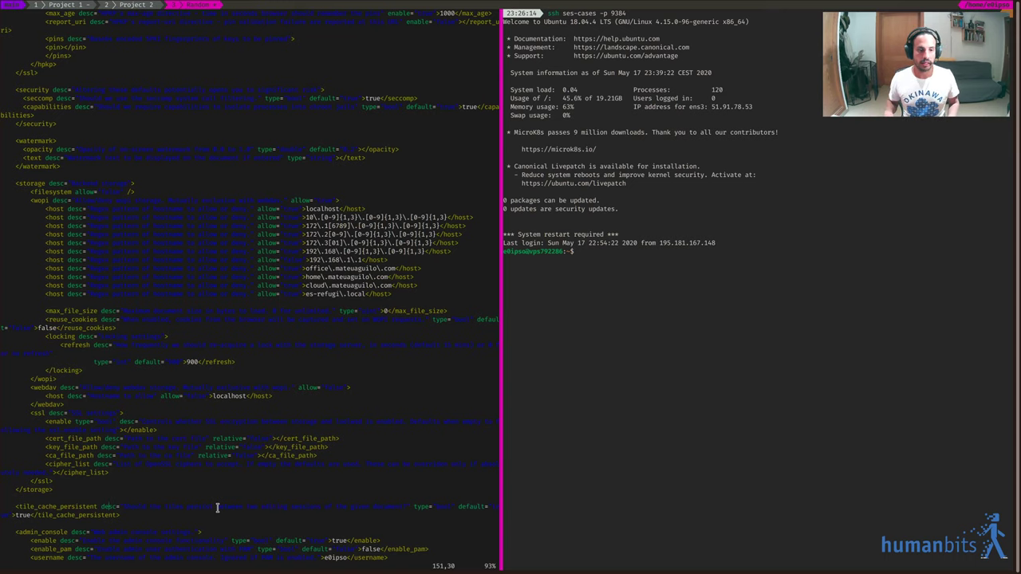
key(ctrl+b)
key(Right)
text(sudo )
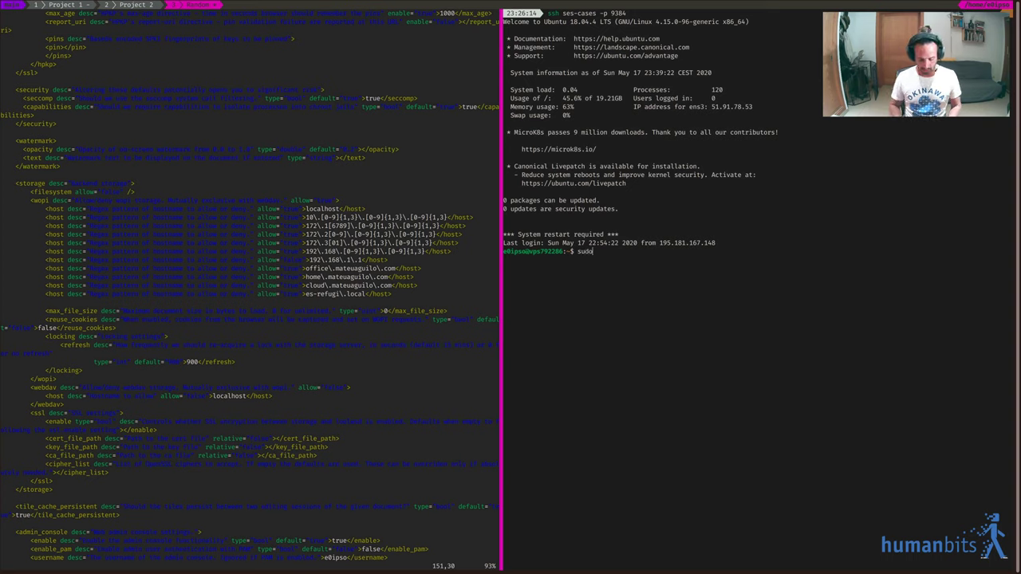
text(vim )
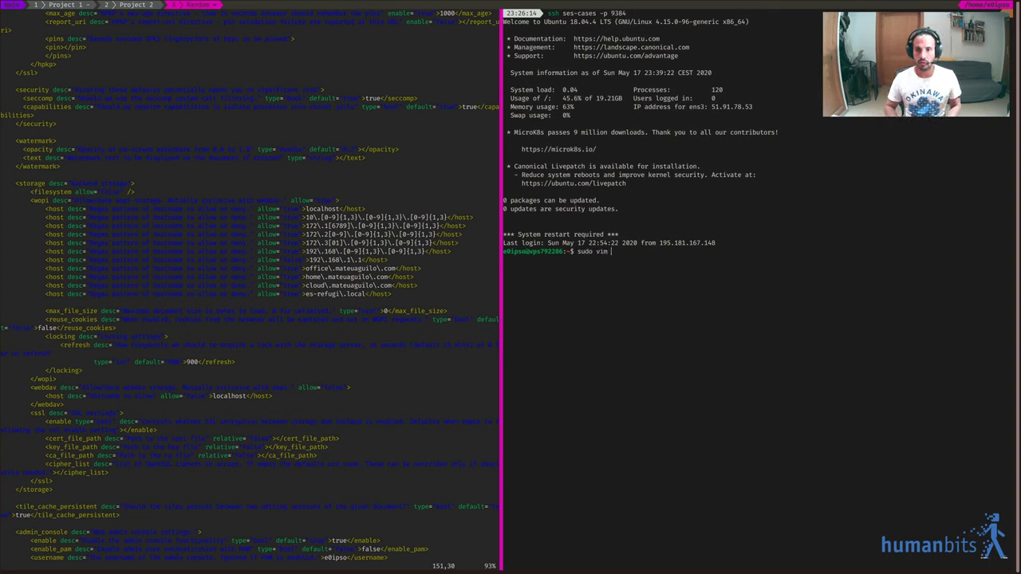
text(/etc/ng)
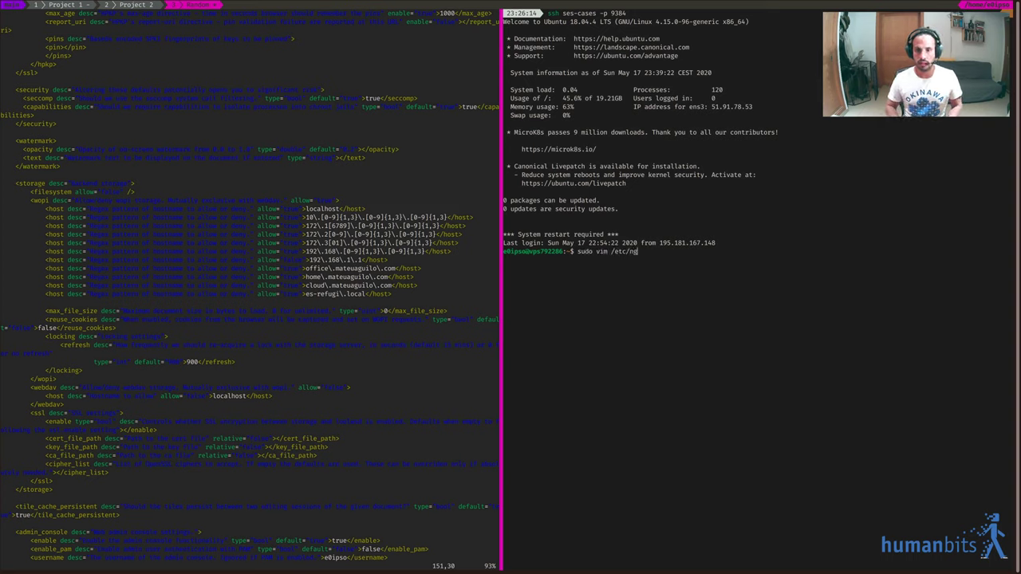
text(inx/s)
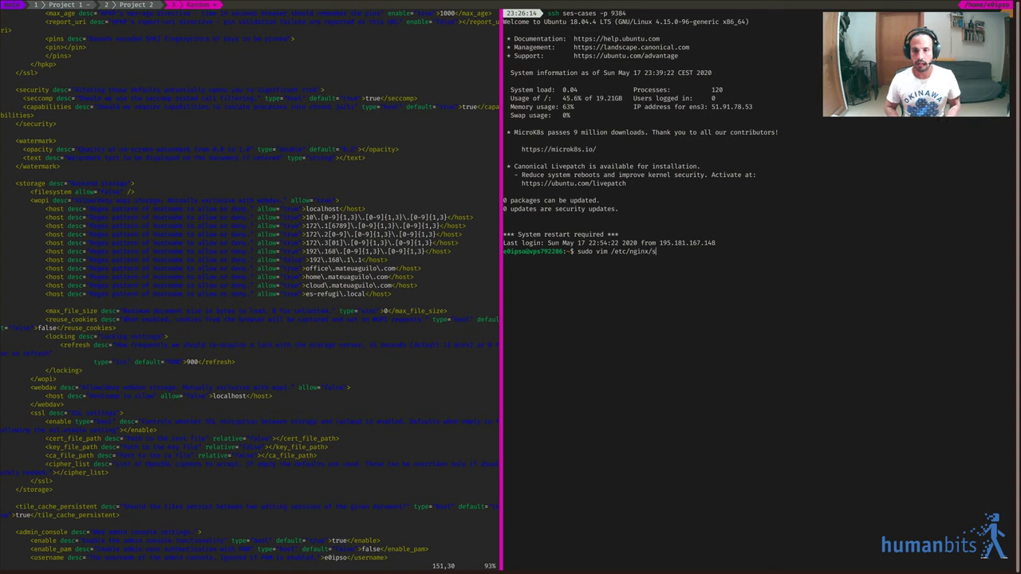
text(ites-ena)
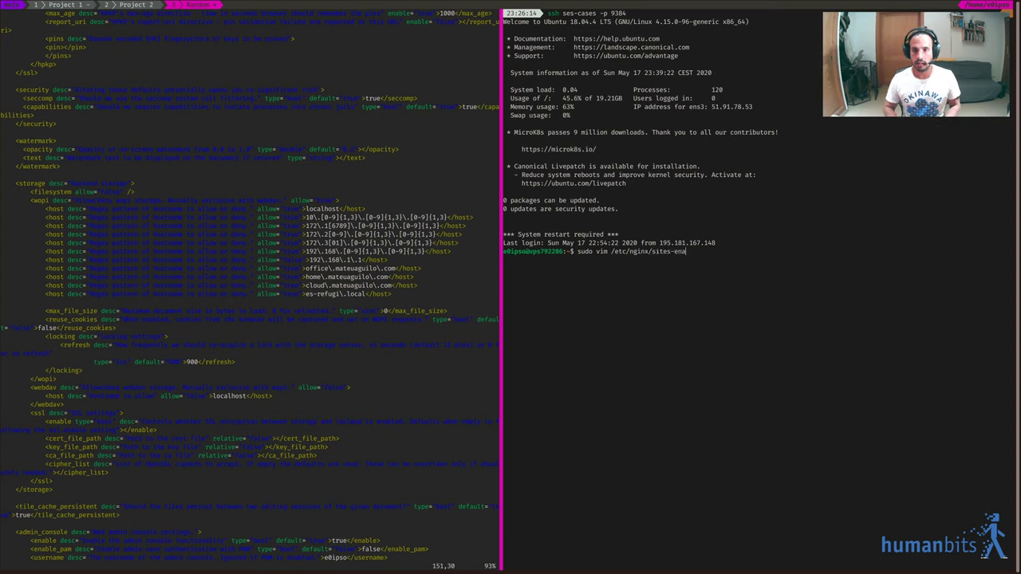
key(Tab)
text(of)
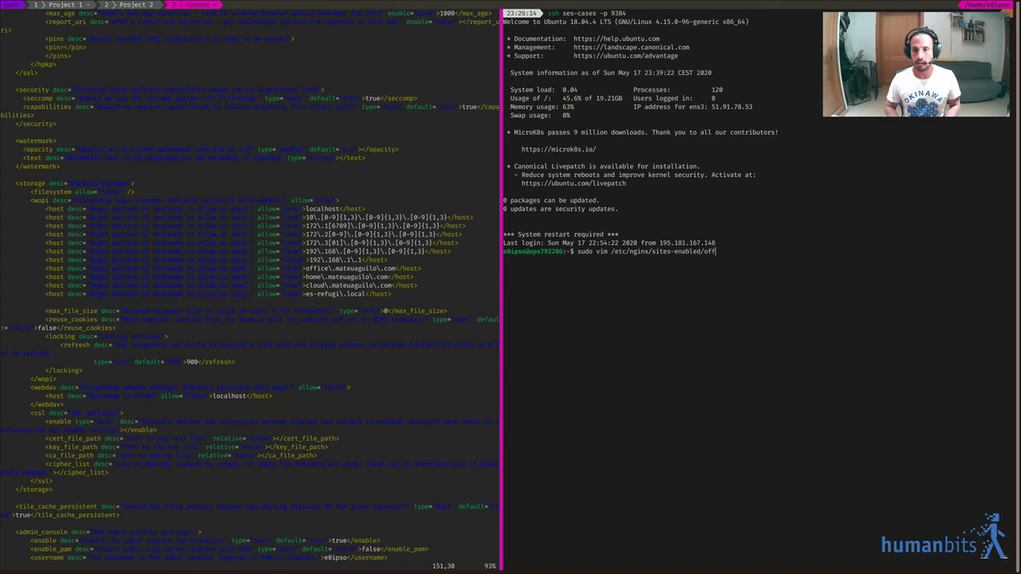
key(Tab)
key(Return)
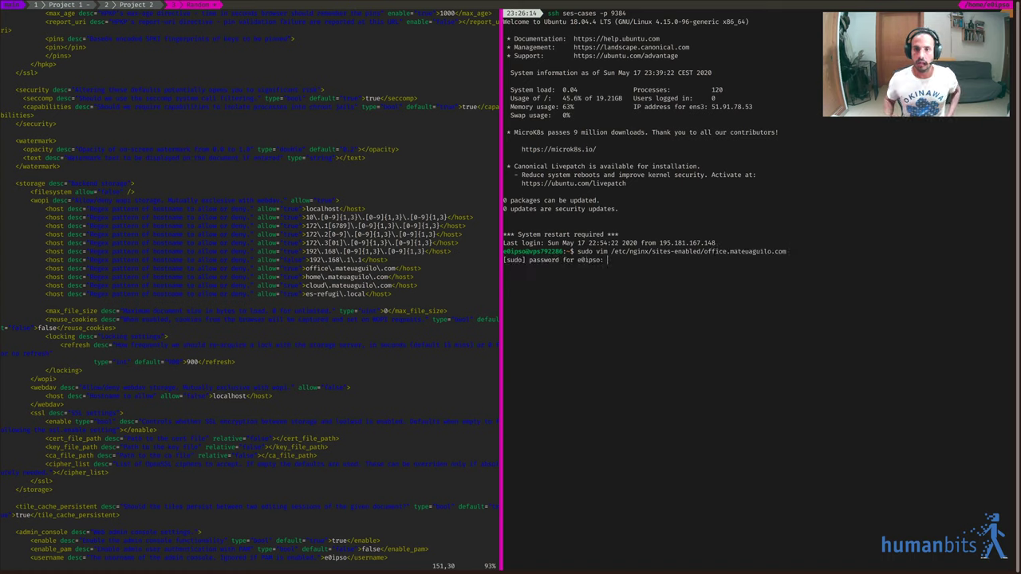
key(Return)
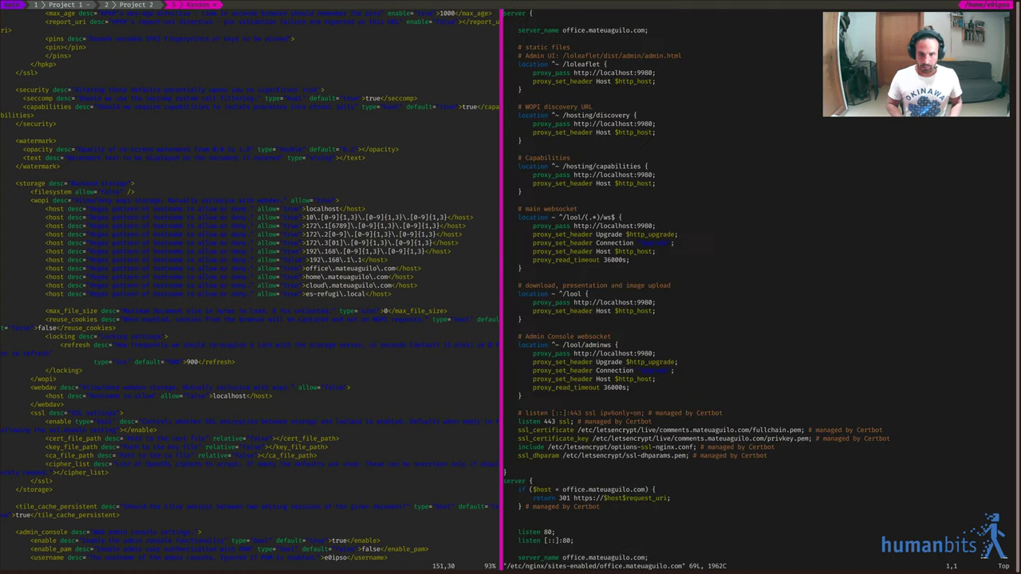
- Highlight the Certbot-managed SSL lines, from the listen entries to ssl_dhparam, in the first server block, and clear the selection
key(j)
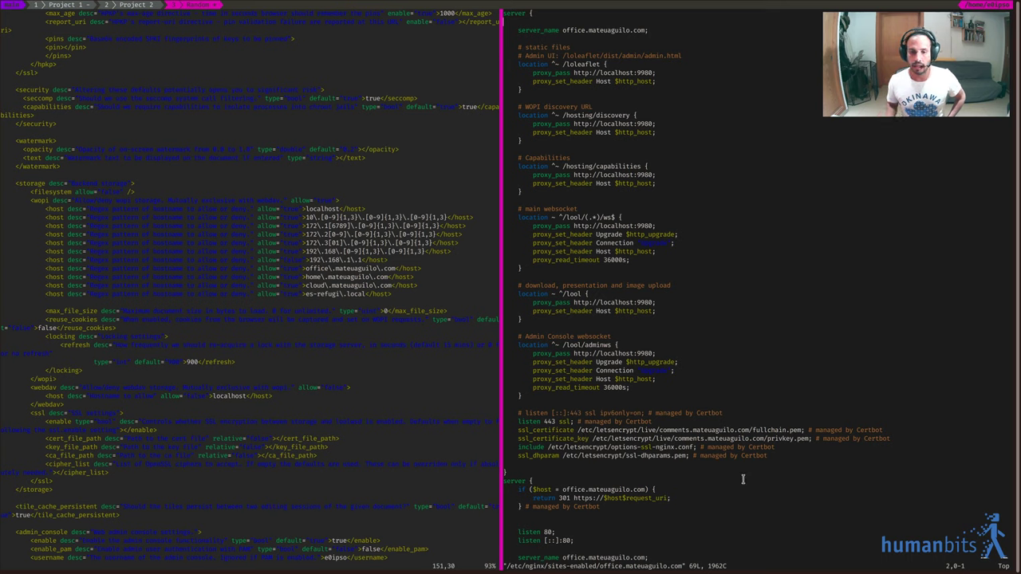
click(504, 192)
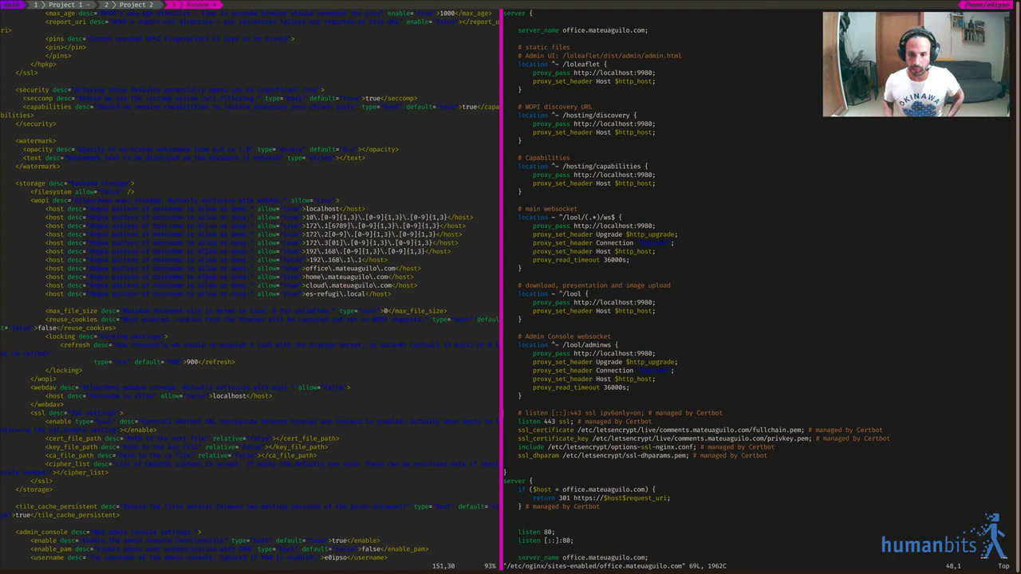
key(v)
key(j)
key(j)
key(j)
key(j)
key(j)
key(j)
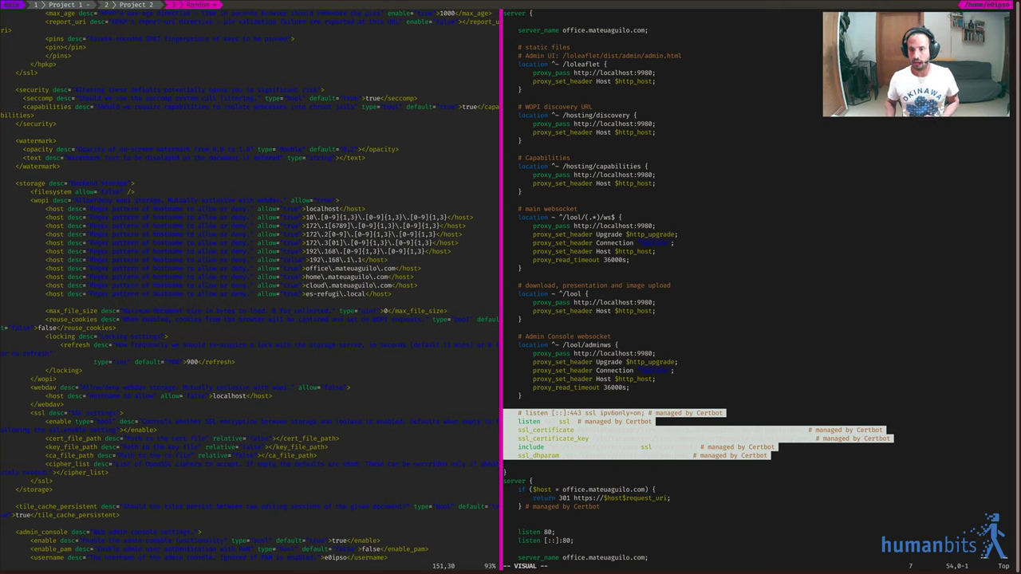
key(k)
key(k)
key(k)
key(k)
key(k)
key(k)
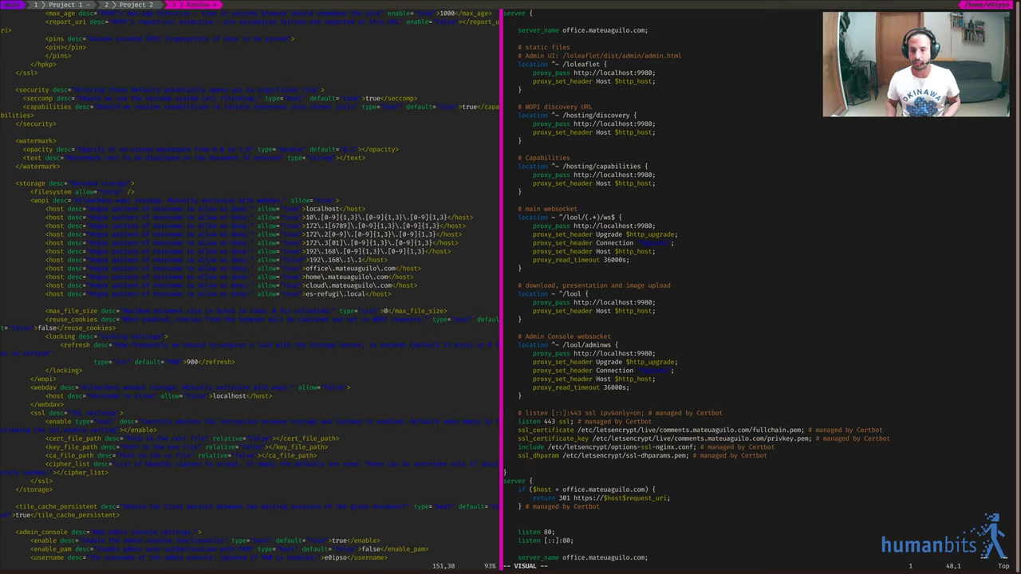
key(Escape)
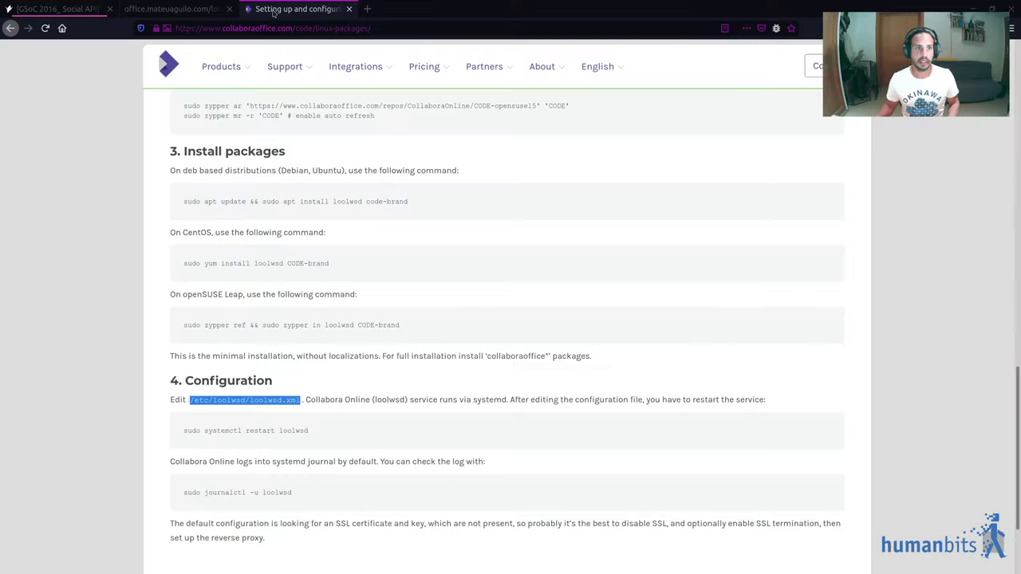
- Switch to the browser's Collabora site, return from the Linux packages page to the CODE setup page, and open the Nginx reverse proxy instructions
scroll(383, 268, down, 1)
scroll(449, 337, down, 2)
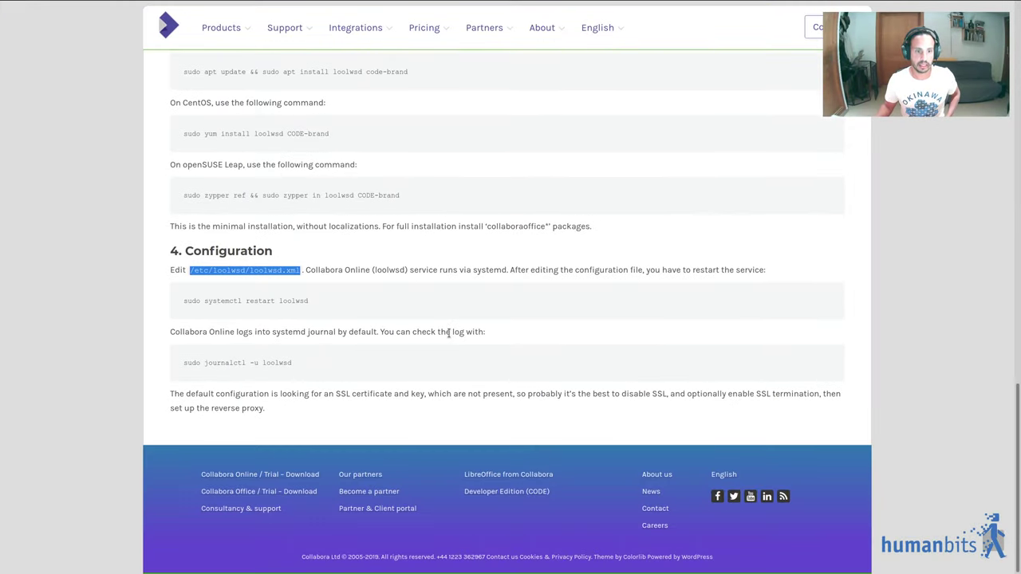
scroll(449, 336, up, 5)
mouse_move(35, 4)
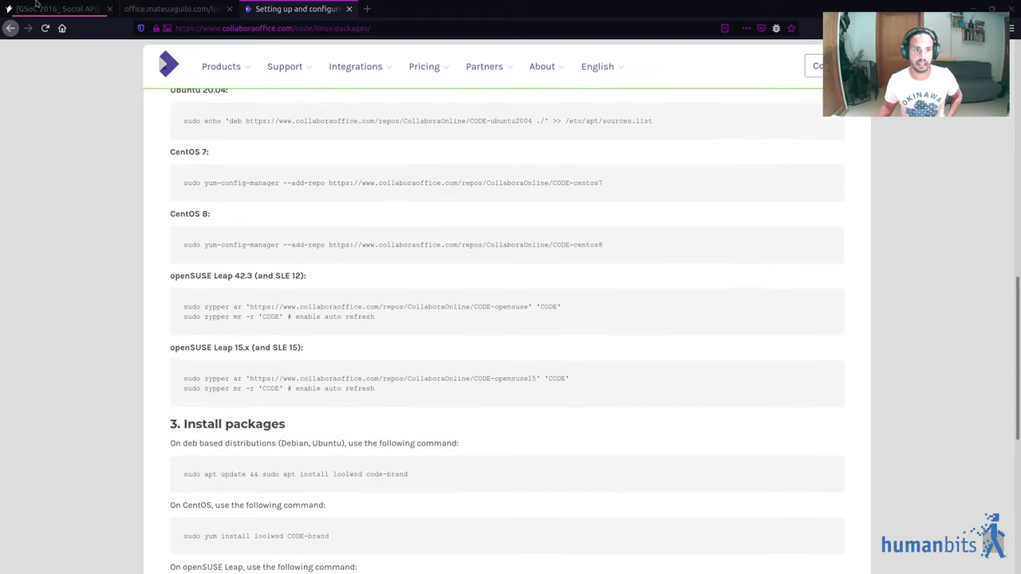
click(10, 28)
scroll(455, 253, down, 4)
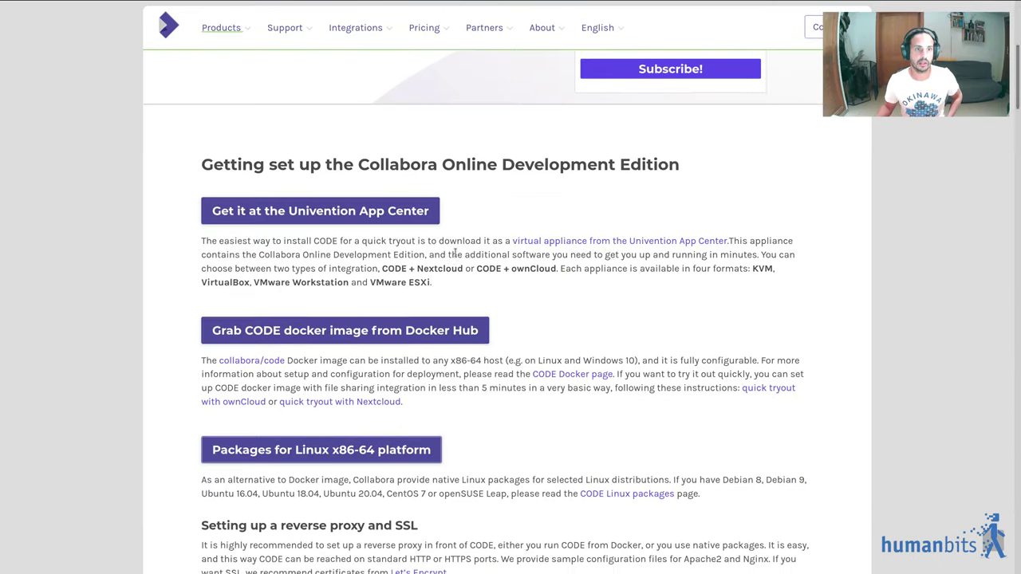
scroll(456, 252, down, 2)
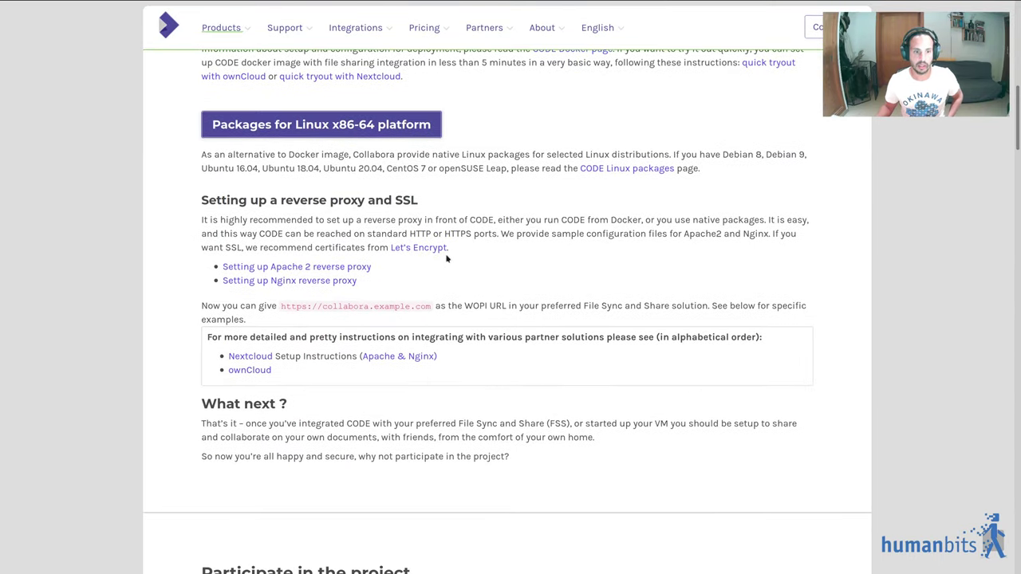
click(256, 281)
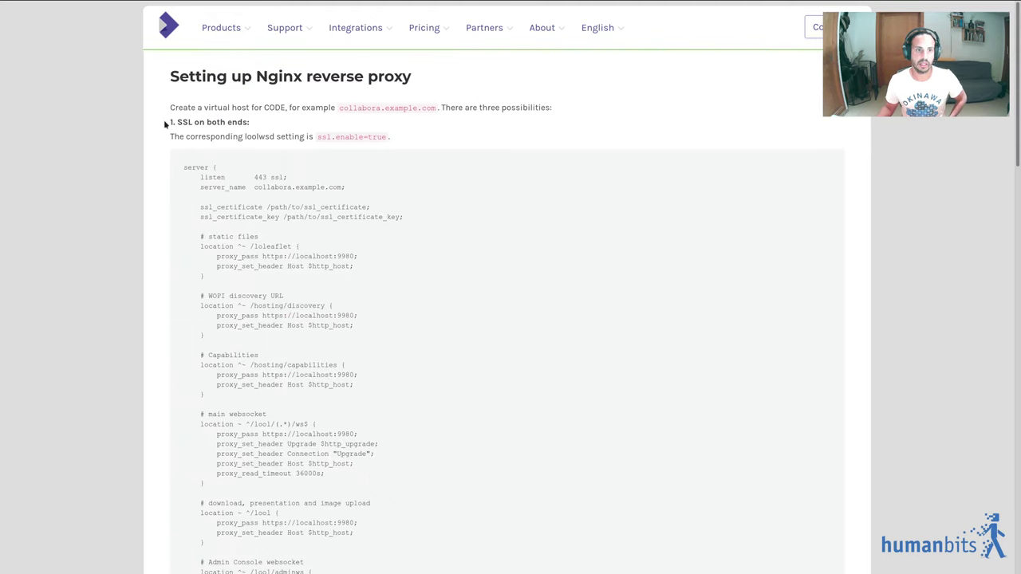
- Find the "SSL terminates at the proxy" section and highlight its sample Nginx server block
scroll(166, 121, down, 7)
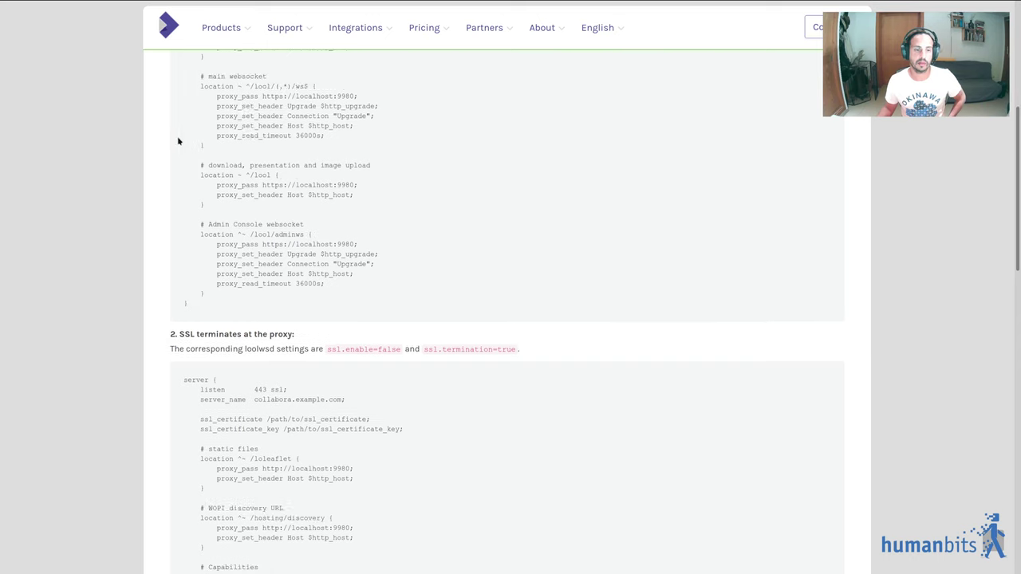
scroll(447, 335, down, 5)
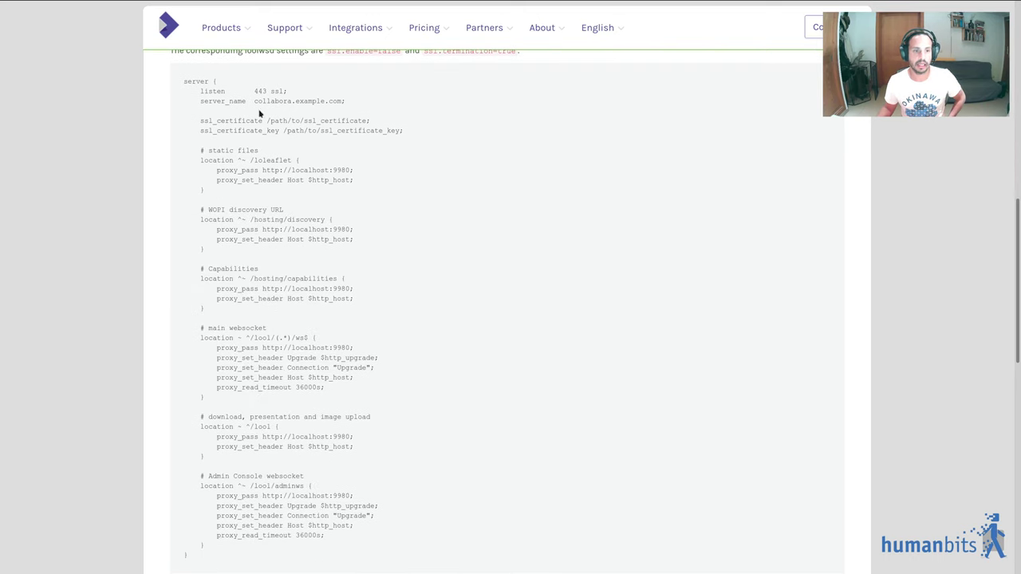
scroll(253, 168, up, 2)
scroll(229, 171, down, 2)
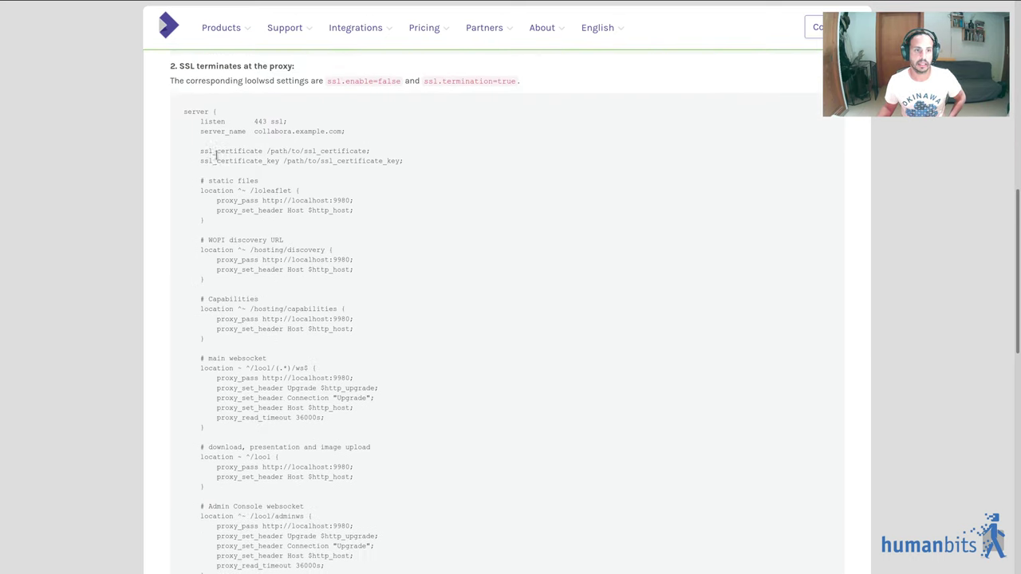
drag(184, 80, 333, 441)
scroll(343, 279, down, 3)
click(533, 379)
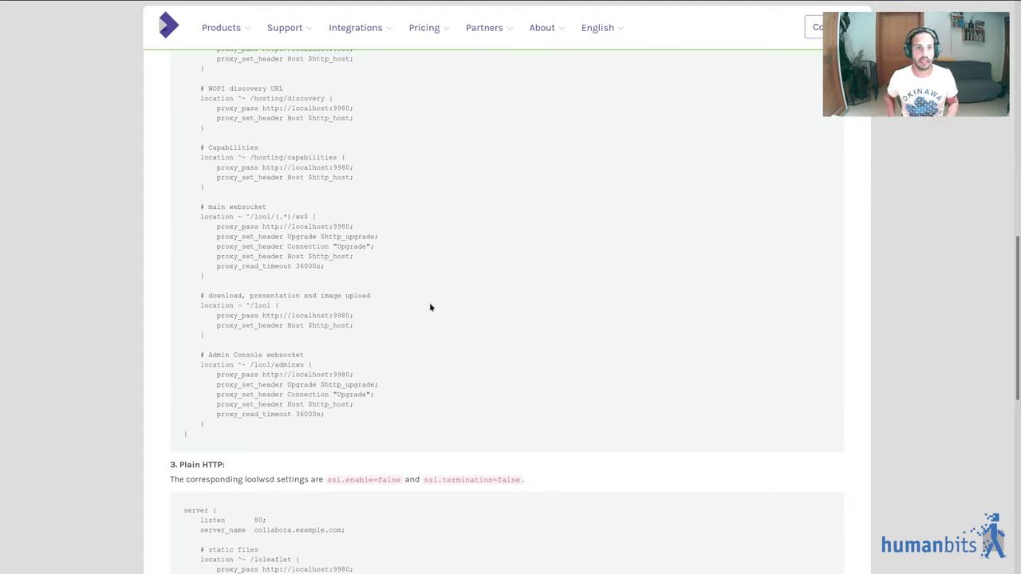
- Return to the GSoC 2016 Social API document in Nextcloud and close it
mouse_move(247, 22)
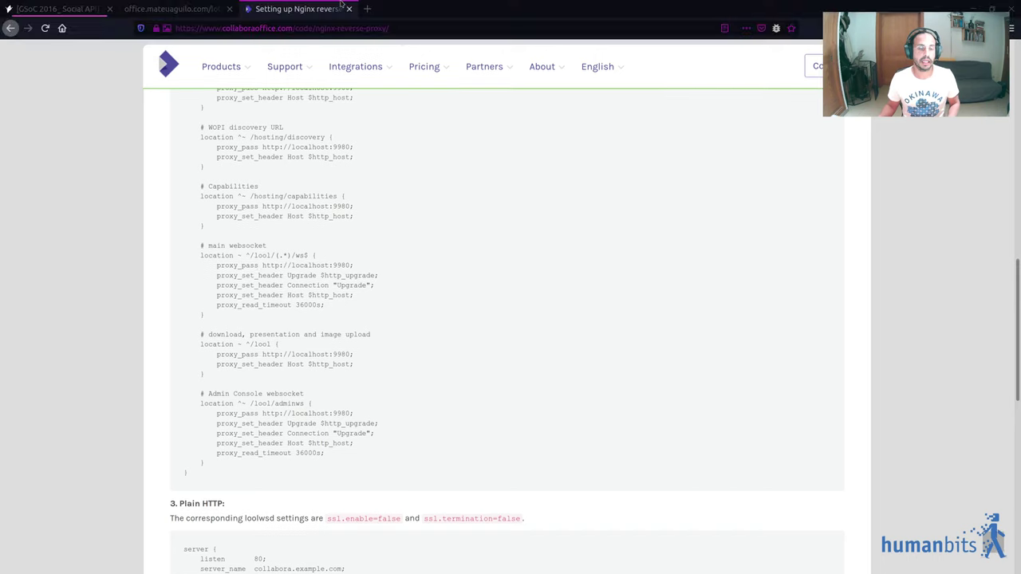
click(70, 11)
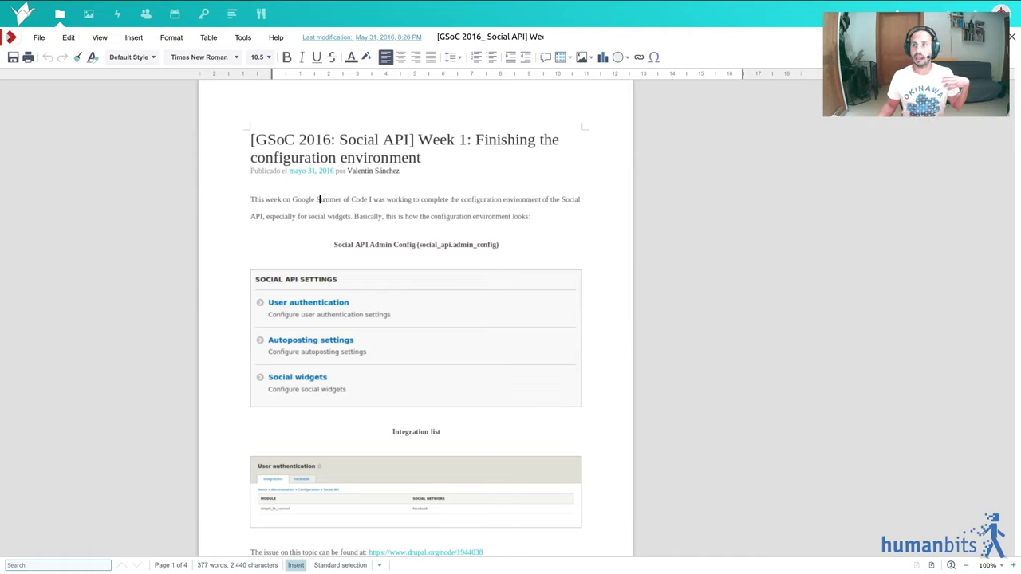
click(1002, 13)
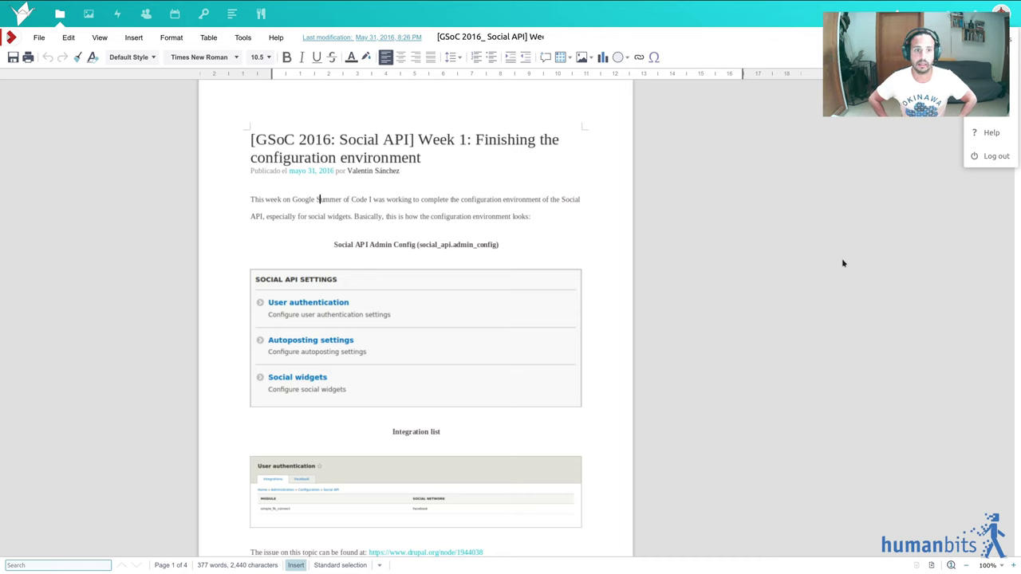
key(super+1)
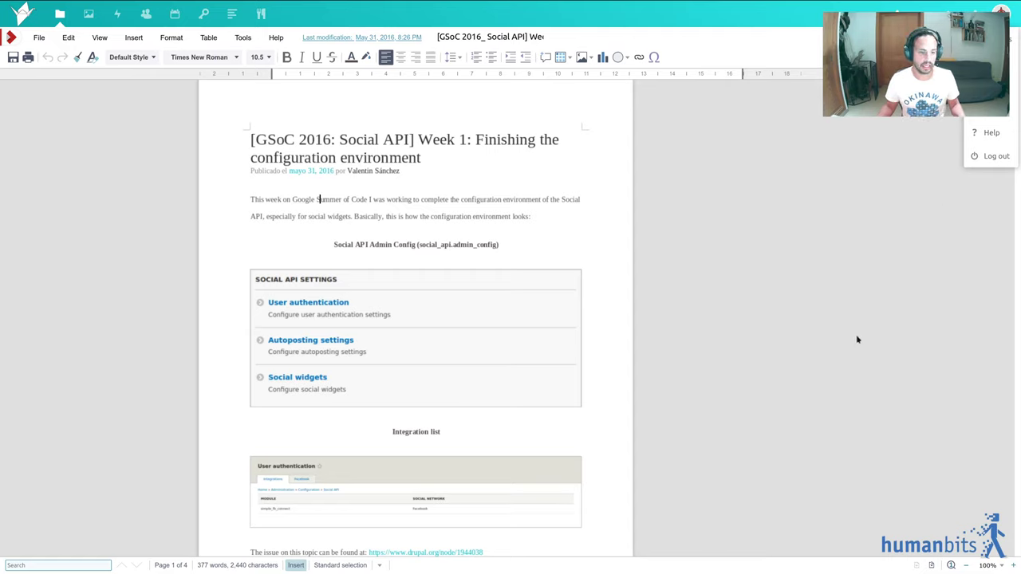
click(318, 199)
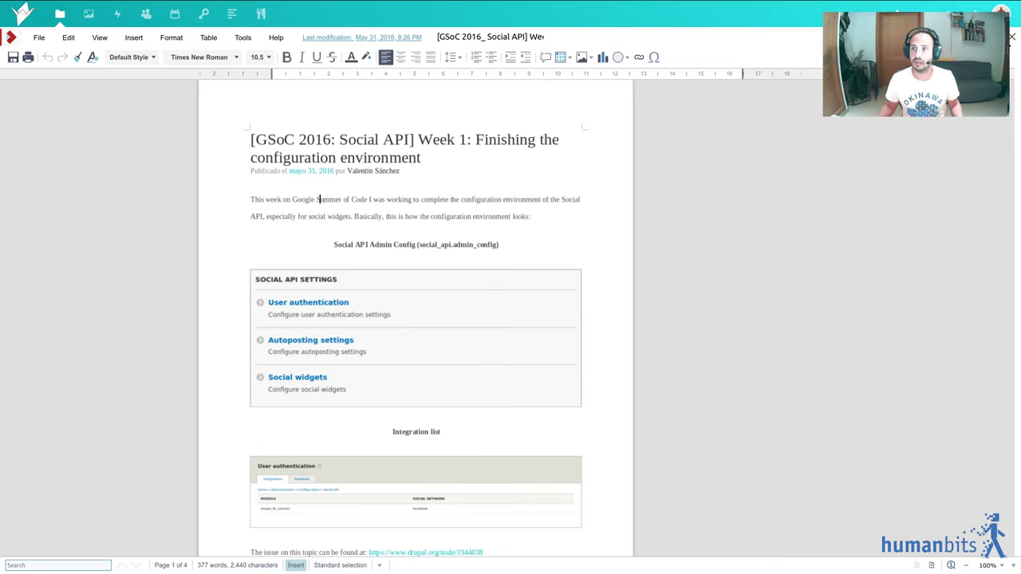
click(1012, 39)
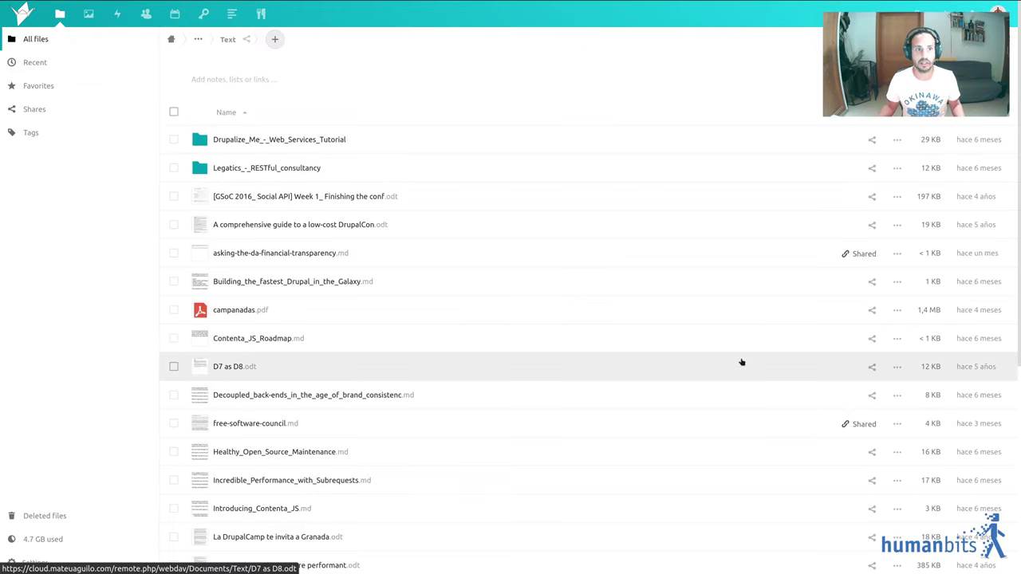
- Go up to the Documents folder and open Contenta CMS.odp from the Presentations folder
click(200, 41)
click(201, 60)
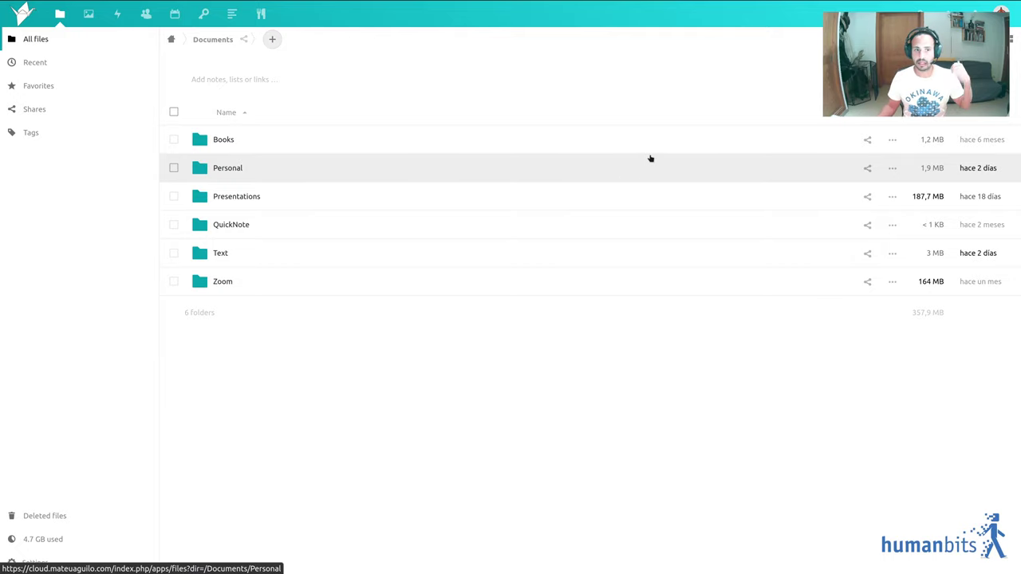
click(224, 200)
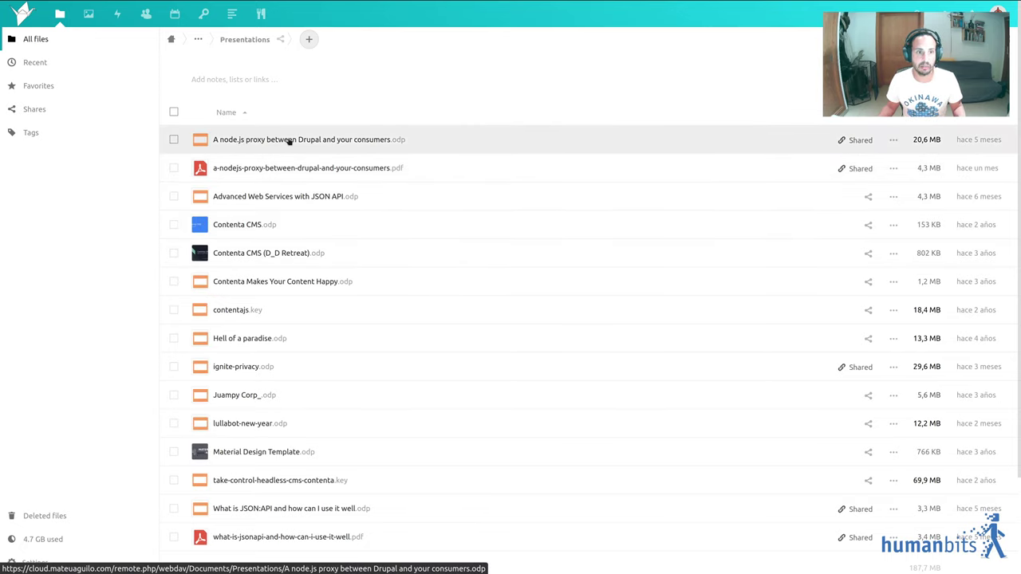
click(265, 227)
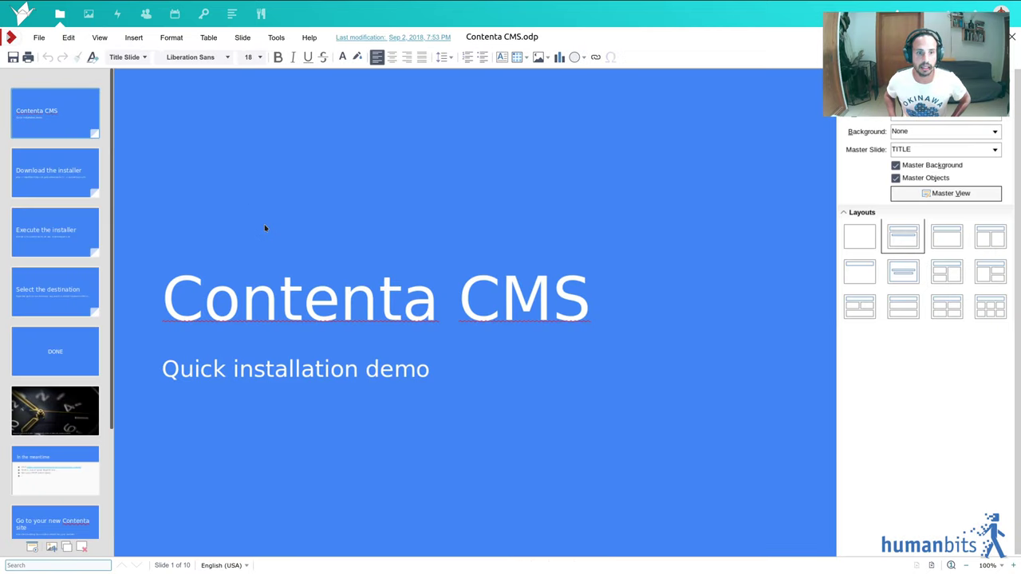
- Show the "In the meantime" slide and select the word "Grab" in its second bullet
scroll(48, 429, down, 3)
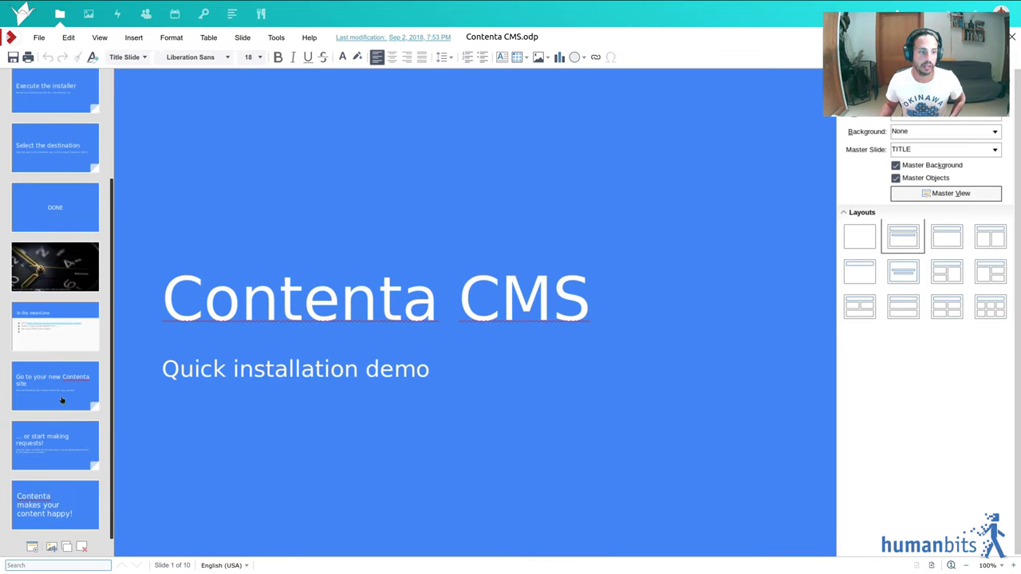
click(62, 323)
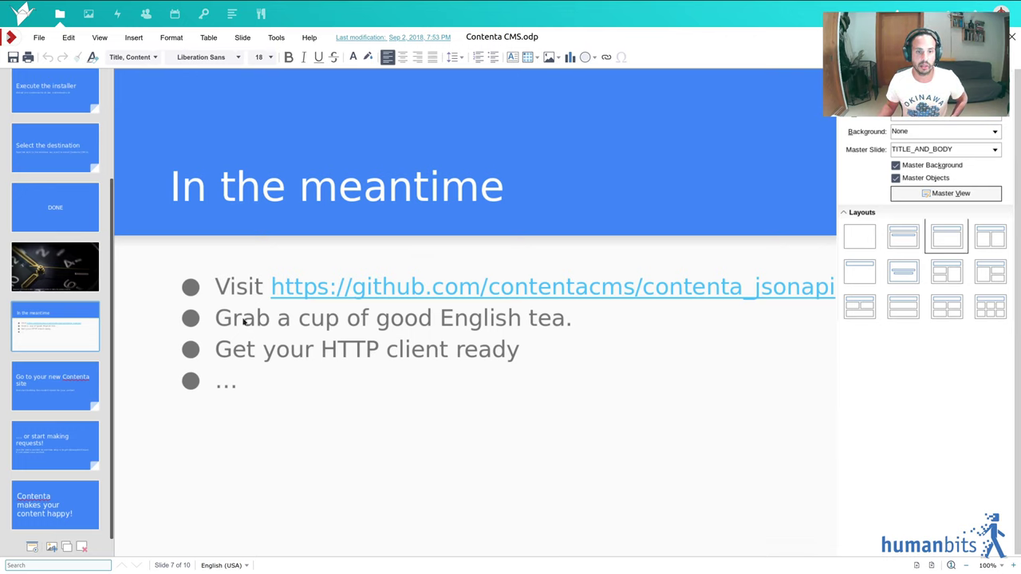
double_click(243, 321)
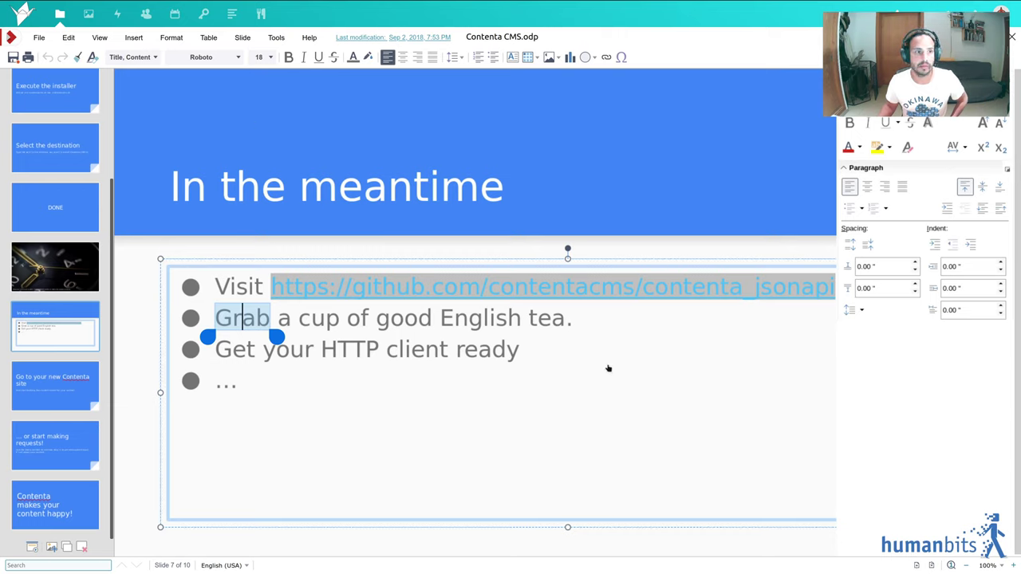
right_click(254, 324)
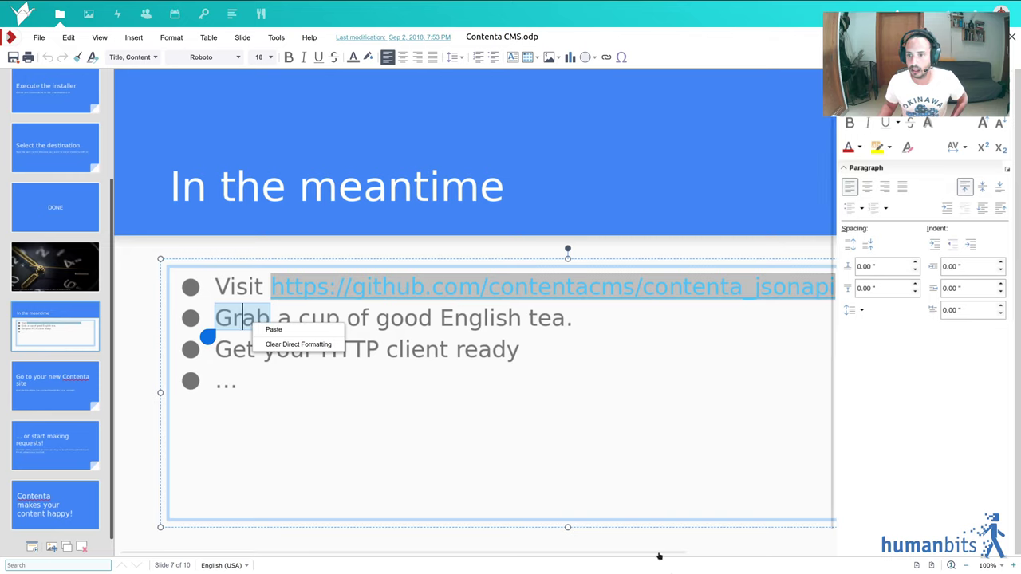
key(Escape)
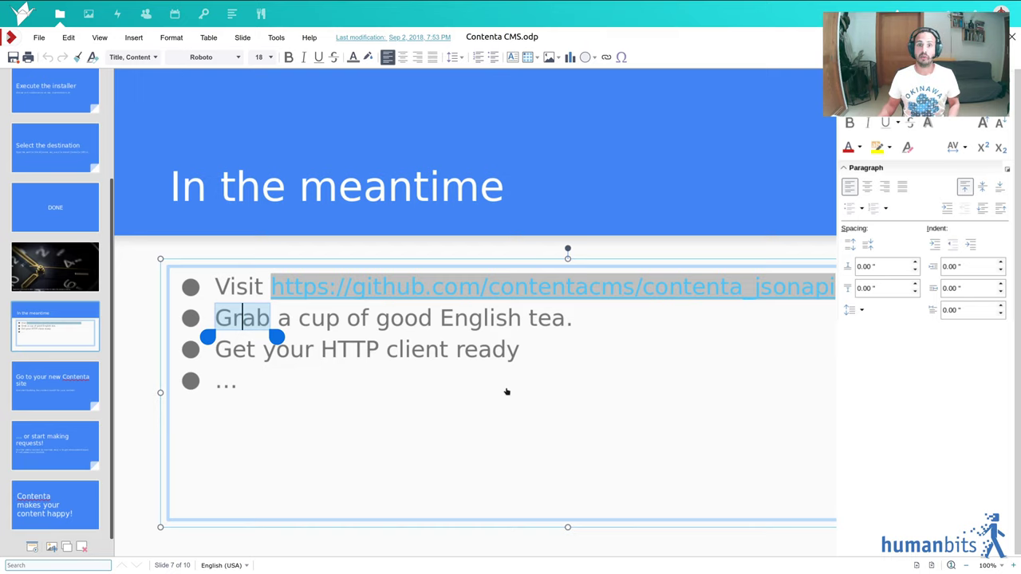
- Return to Collabora's Nginx reverse proxy page and go back from it to the CODE setup page
key(F11)
click(286, 13)
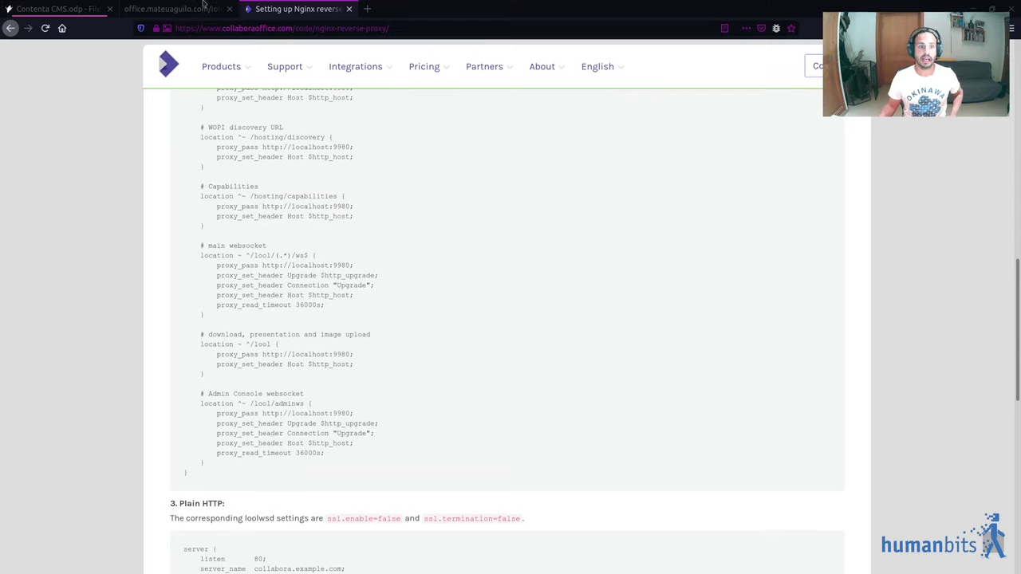
click(10, 28)
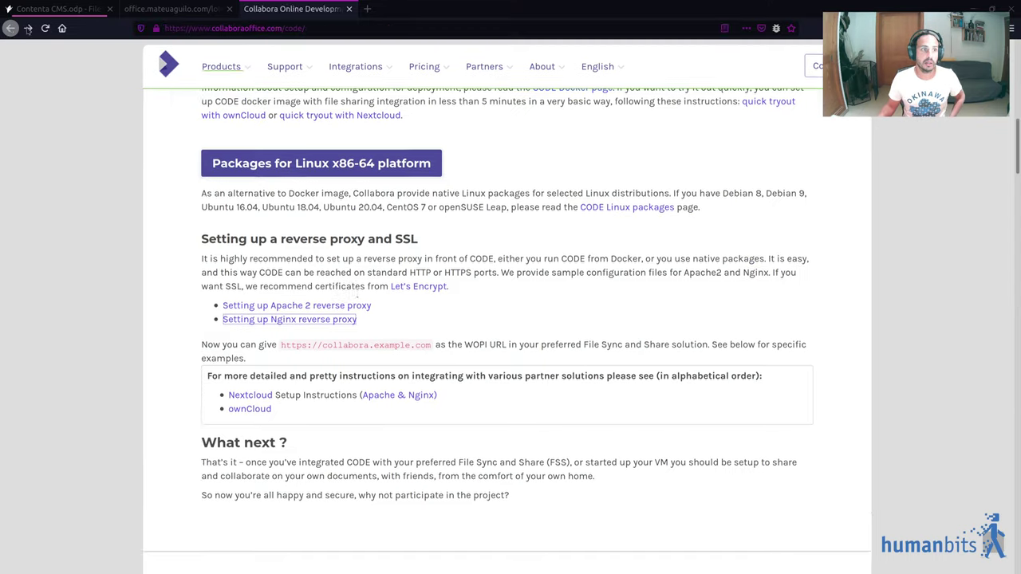